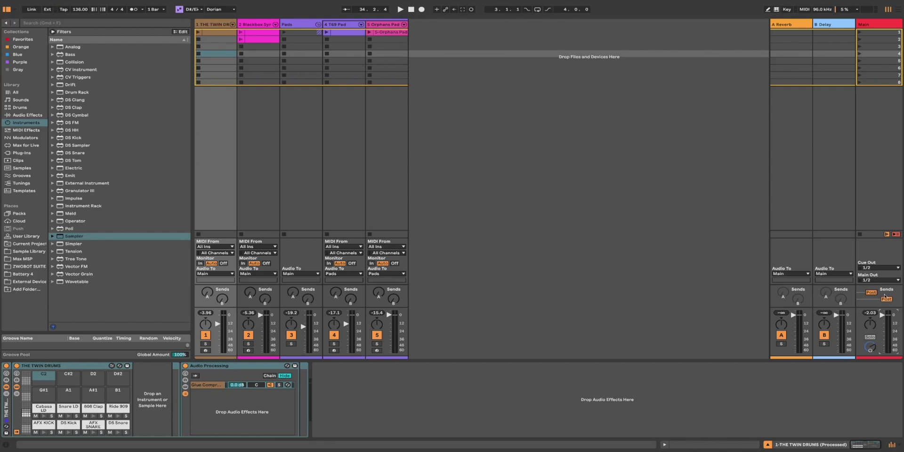
# Step: Examine the device chains of the drum, Blackbox Syro, T69 Pad and Orphans Pad tracks, returning to the drum track
pyautogui.click(225, 26)
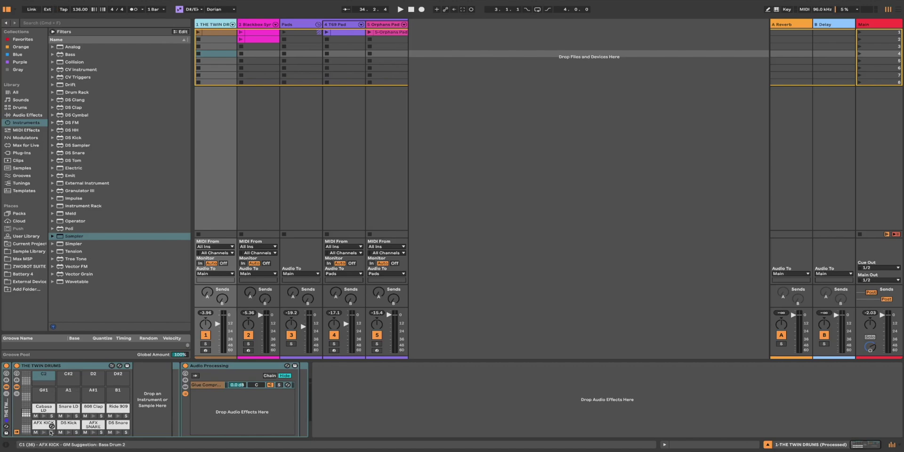
pyautogui.click(257, 26)
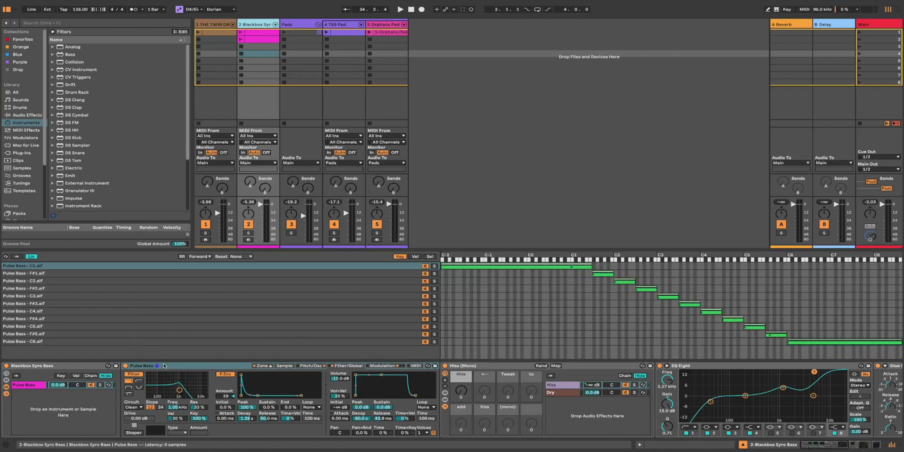
pyautogui.click(327, 53)
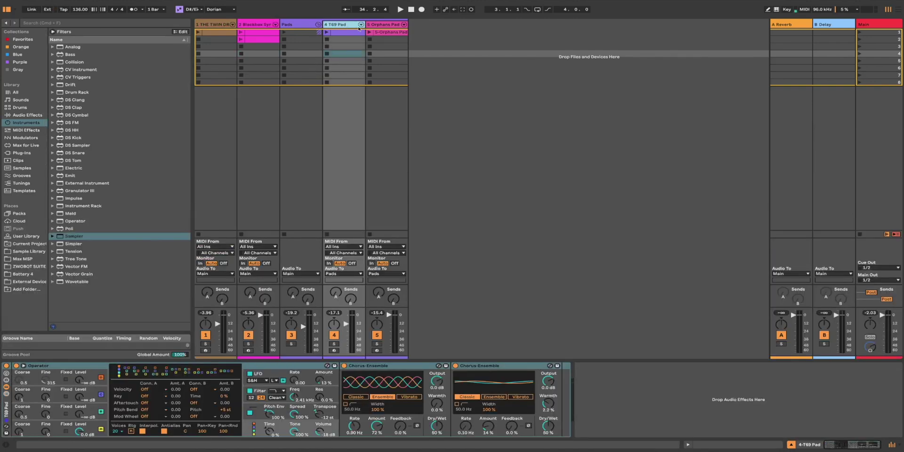
pyautogui.press('Right')
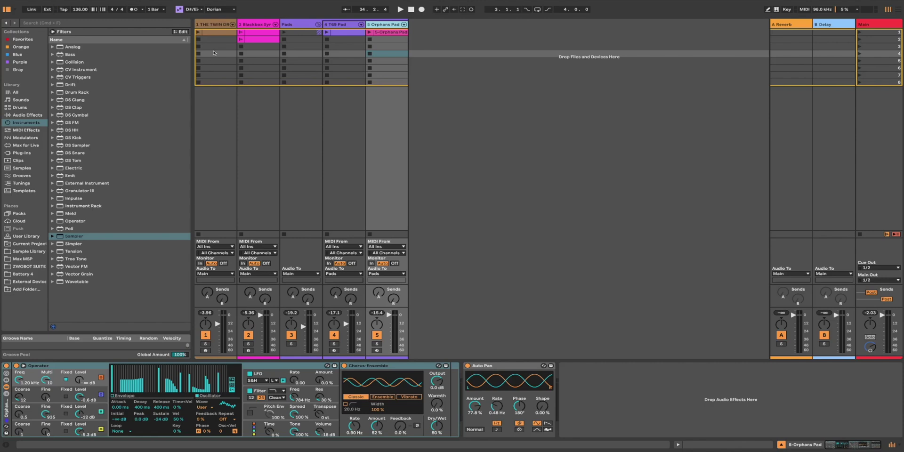
pyautogui.click(213, 24)
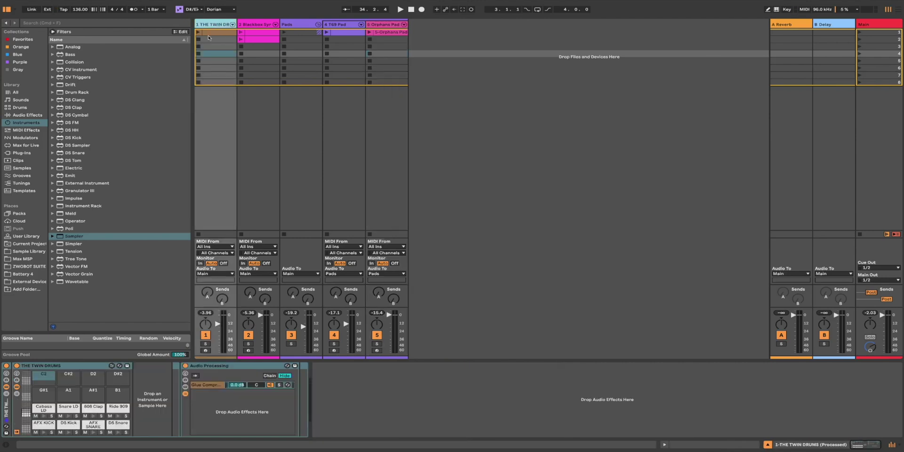
# Step: Solo the drum track, launch its first clip and open that clip's notes in the editor
pyautogui.click(206, 344)
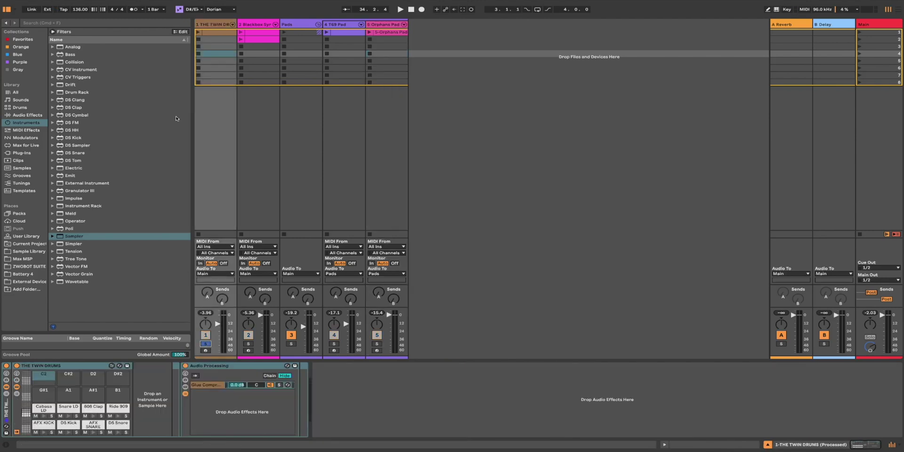
pyautogui.click(207, 32)
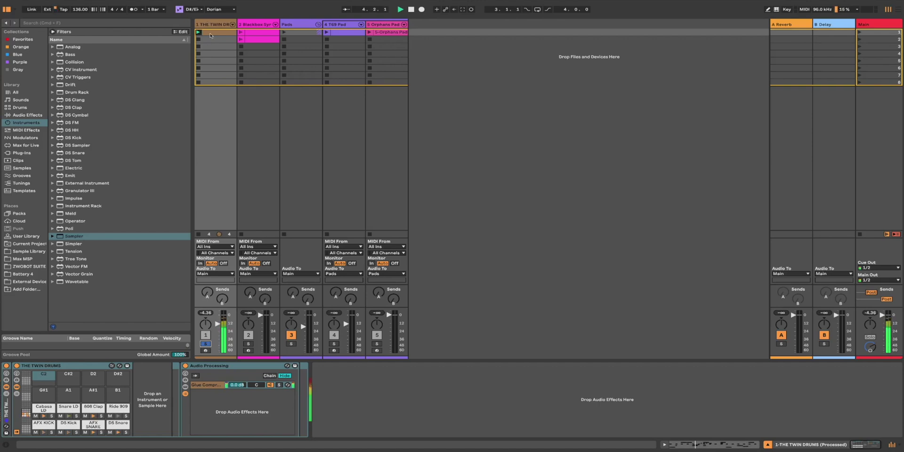
pyautogui.doubleClick(210, 33)
pyautogui.moveTo(440, 346); pyautogui.dragTo(464, 270)
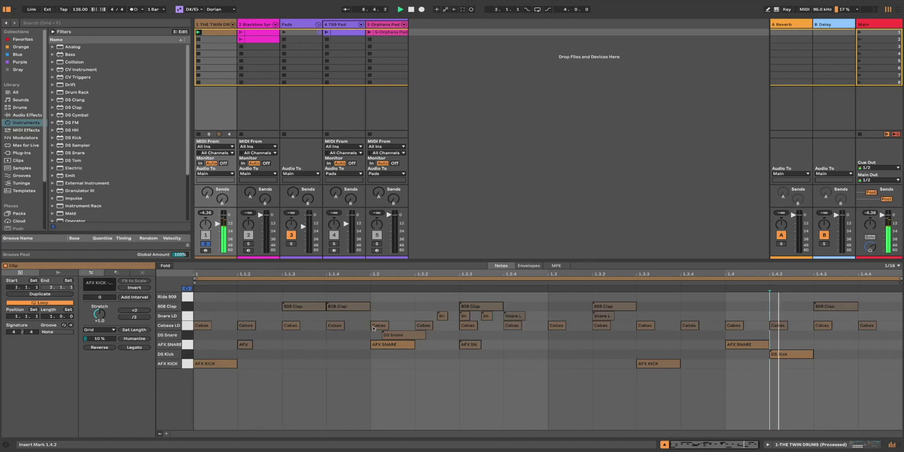
# Step: Stop the first drum clip and show its notes in a taller editor with a 1/32 fixed grid
pyautogui.press('Down')
pyautogui.press('Return')
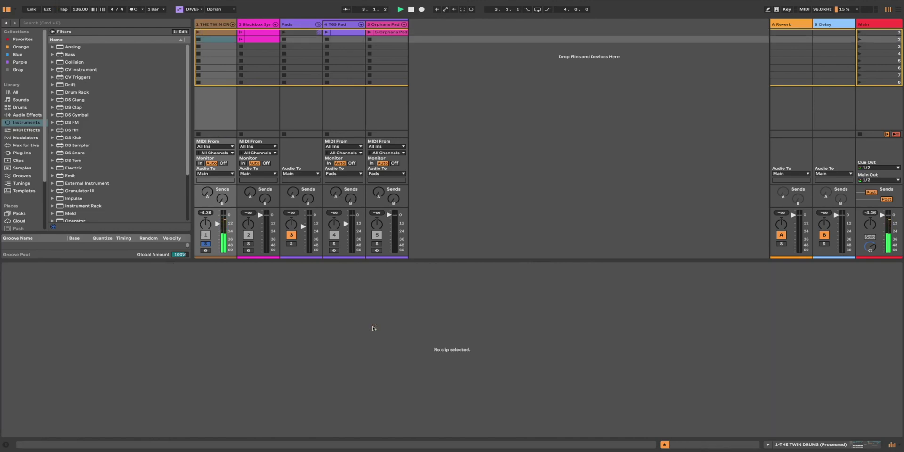
pyautogui.click(222, 33)
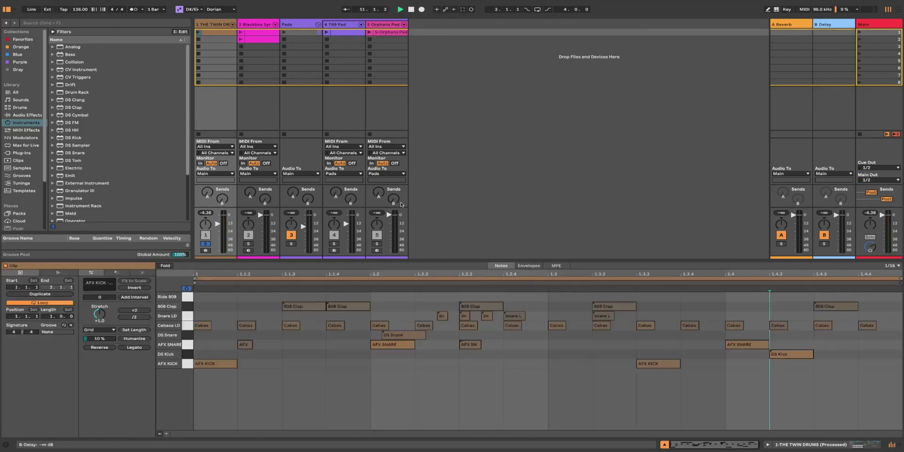
pyautogui.moveTo(523, 259); pyautogui.dragTo(525, 193)
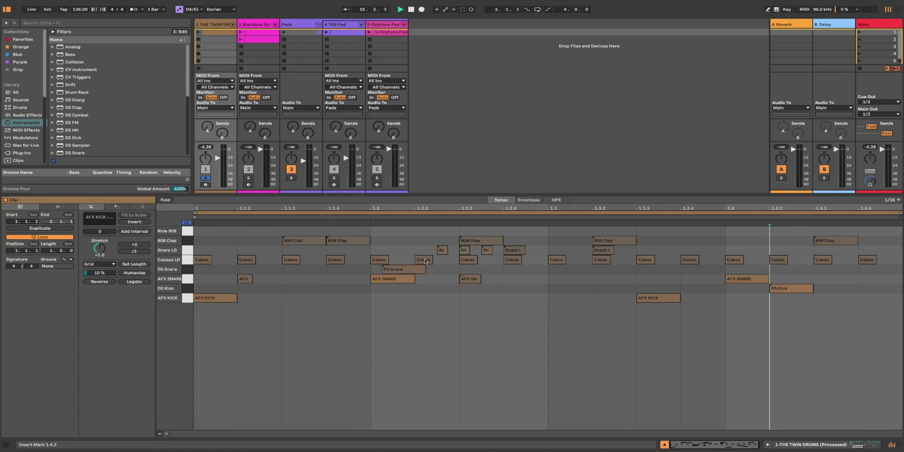
pyautogui.rightClick(282, 301)
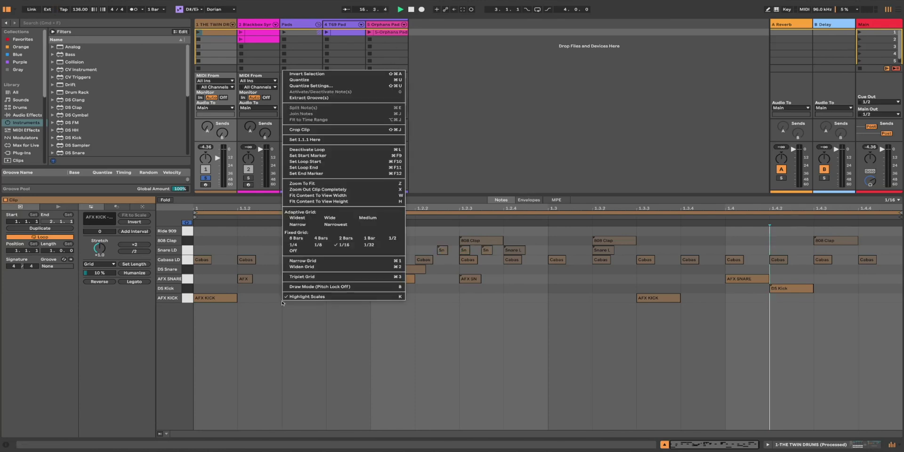
pyautogui.click(369, 245)
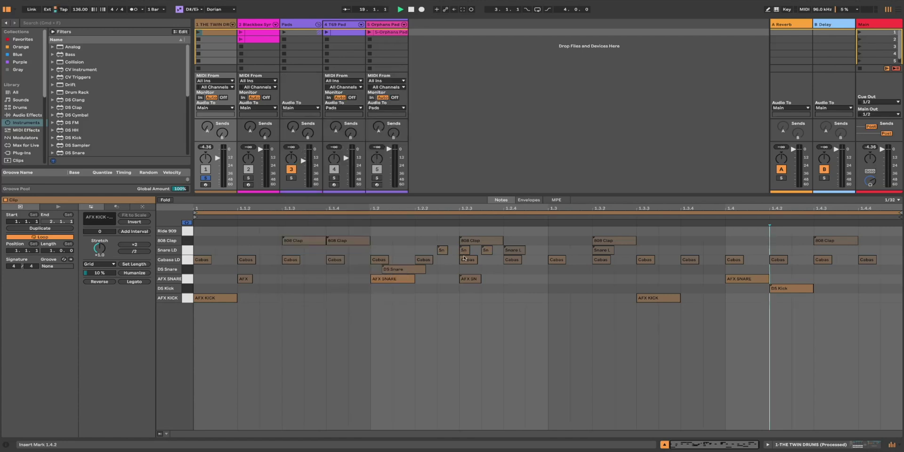
# Step: Show the drum track's devices and open the Snare LD pad's sampler settings
pyautogui.hotkey('shift', 'Tab')
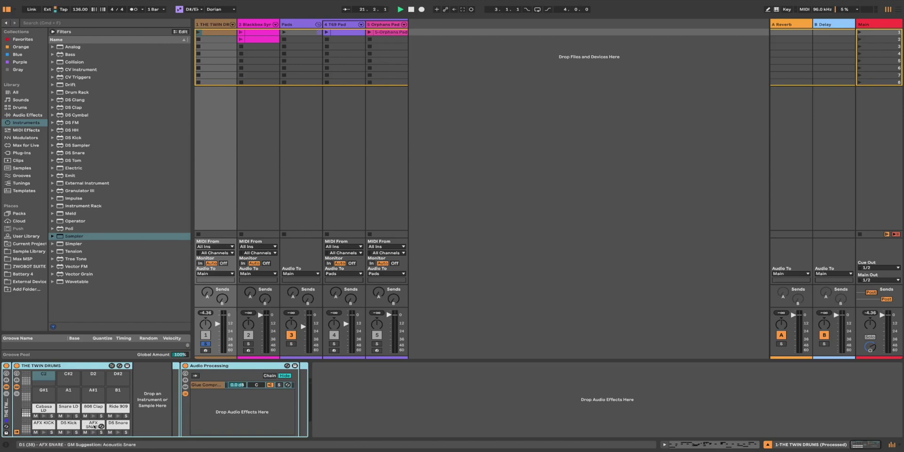
pyautogui.click(69, 407)
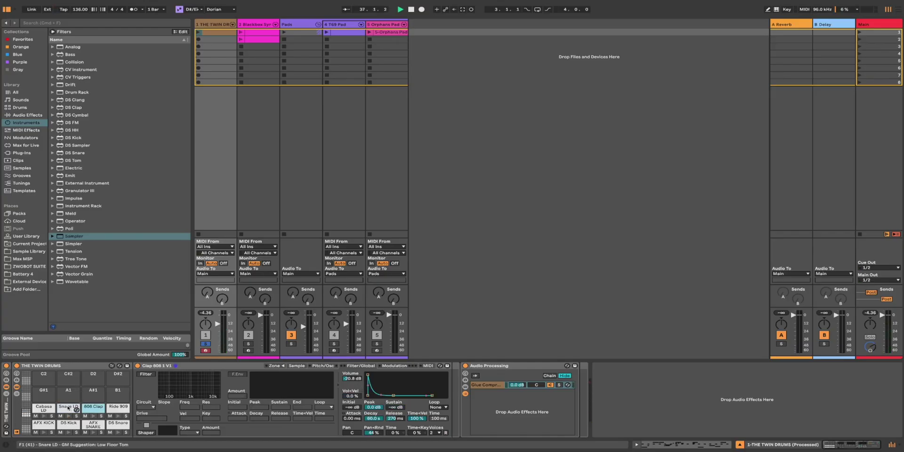
pyautogui.click(68, 408)
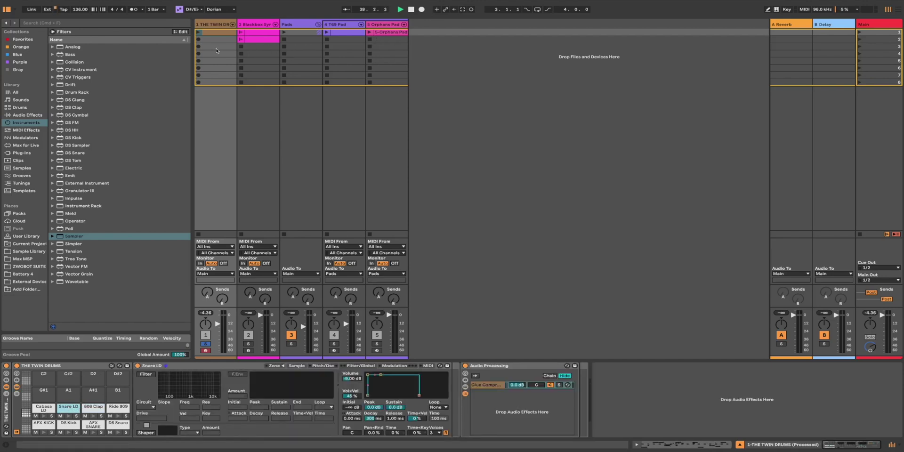
# Step: Create an empty one-bar MIDI clip in the drum track's fourth slot
pyautogui.click(223, 55)
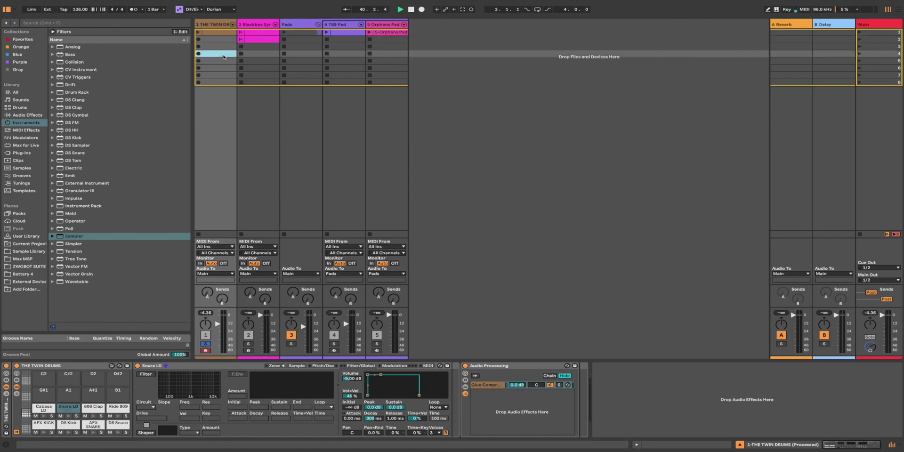
pyautogui.doubleClick(224, 55)
pyautogui.rightClick(254, 278)
pyautogui.click(252, 301)
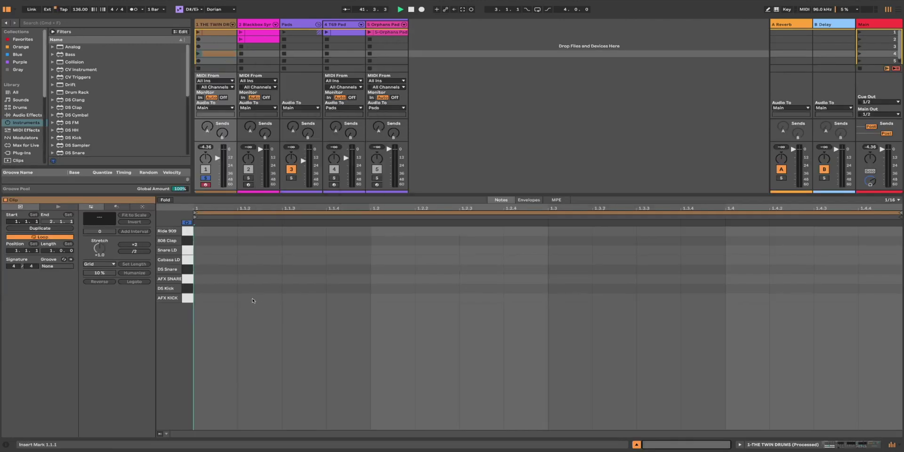
# Step: Draw sixteenth-note AFX KICK hits at 1.1.1 and 1.3.3 and AFX SNARE hits at 1.2 and 1.4, and launch the clip
pyautogui.press('b')
pyautogui.click(233, 297)
pyautogui.click(396, 278)
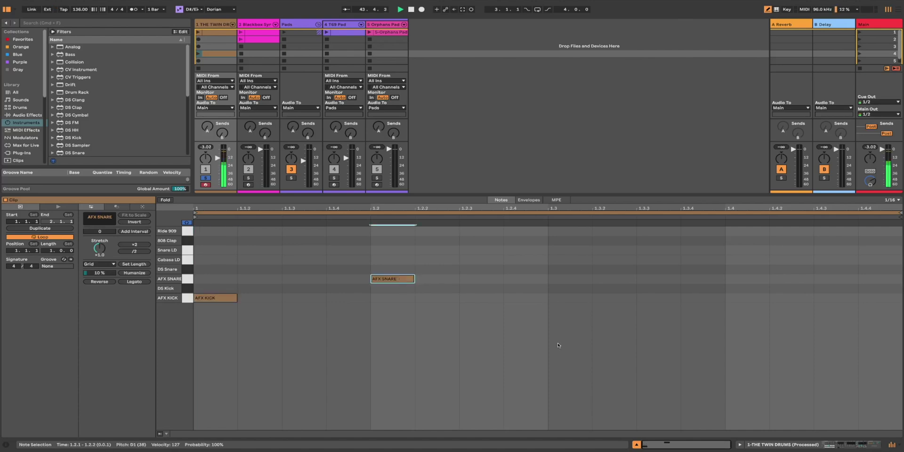
pyautogui.click(655, 297)
pyautogui.click(749, 278)
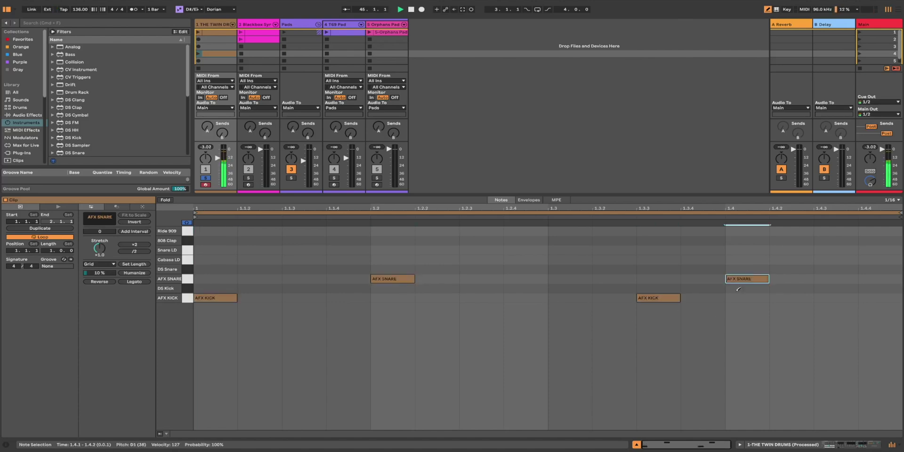
pyautogui.click(199, 54)
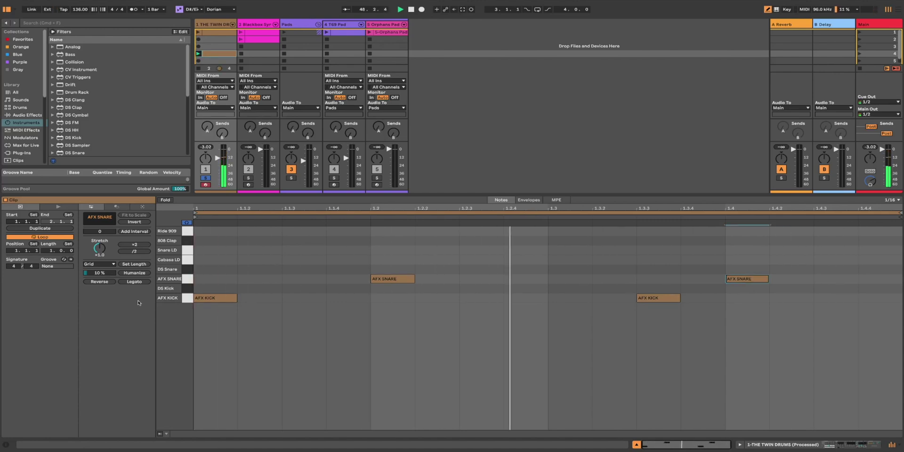
# Step: Draw Cabasa LD notes at 1.1.1 and 1.1.2, lower the second note's velocity to 68, and stop playback
pyautogui.click(220, 260)
pyautogui.moveTo(219, 260)
pyautogui.mouseDown()
pyautogui.moveTo(551, 259)
pyautogui.moveTo(245, 261)
pyautogui.mouseUp()
pyautogui.click(245, 261)
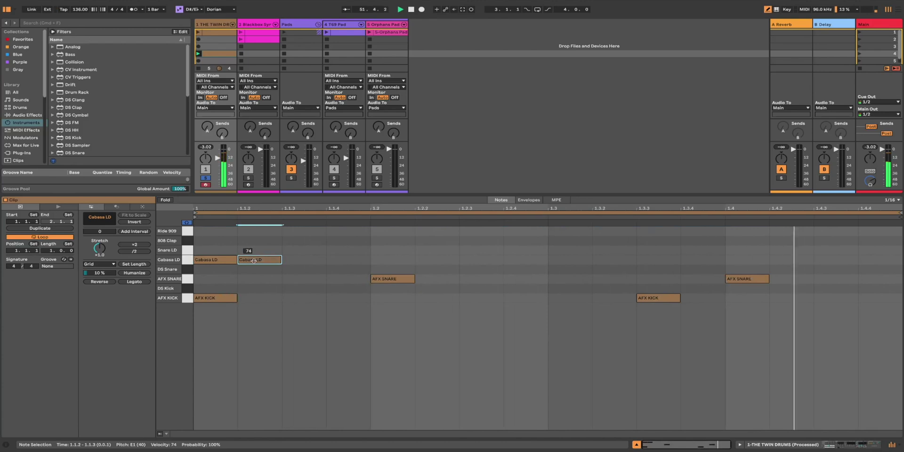
pyautogui.moveTo(248, 260); pyautogui.dragTo(249, 262)
pyautogui.press('space')
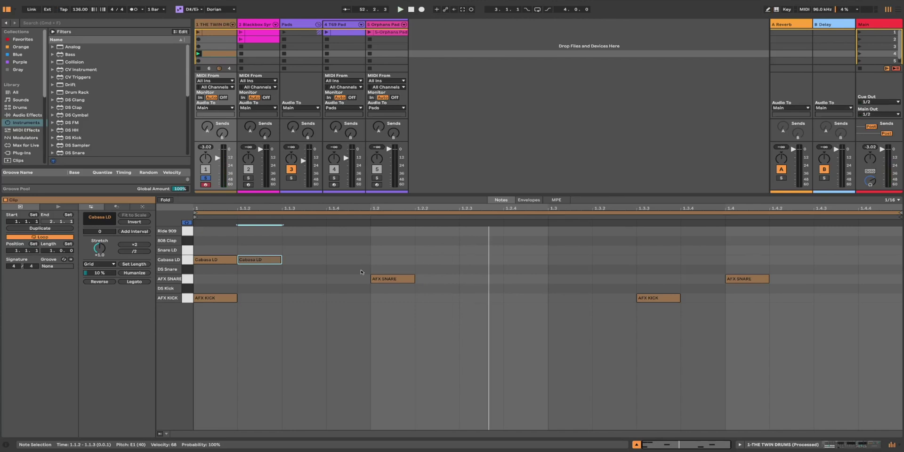
# Step: Select both Cabasa LD notes, check the drum track's sampler settings, and return to the fourth clip's notes
pyautogui.moveTo(284, 250); pyautogui.dragTo(186, 271)
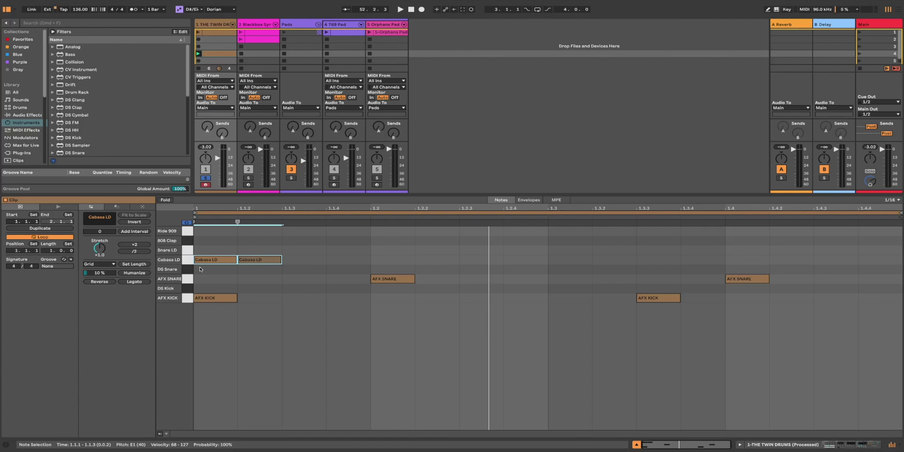
pyautogui.click(214, 24)
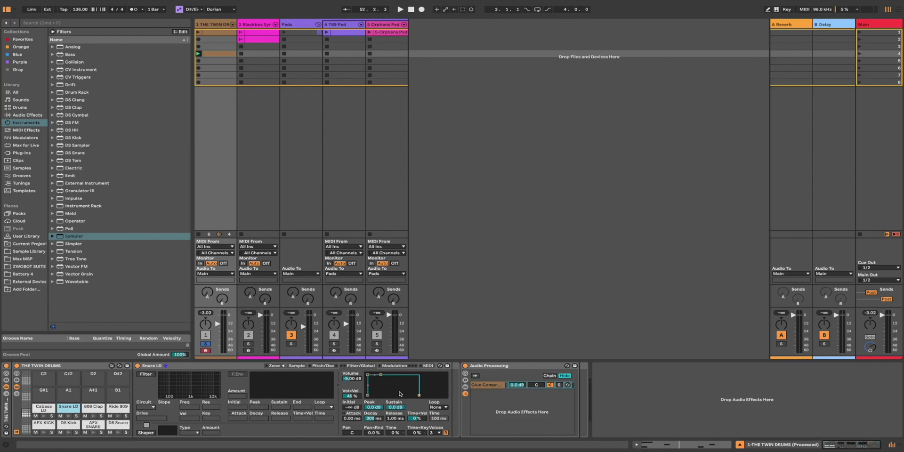
pyautogui.doubleClick(218, 55)
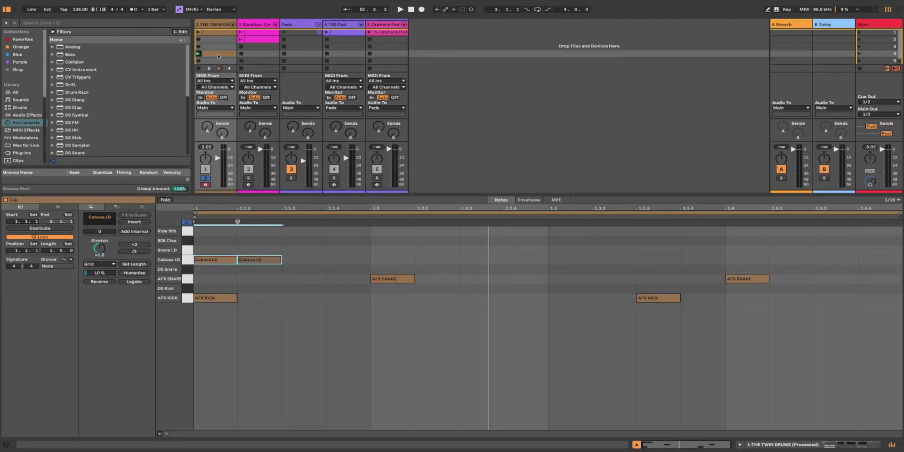
# Step: Audition the Ride 909 and 808 Clap lanes, reduce the note editor's height, and play the clip
pyautogui.click(282, 260)
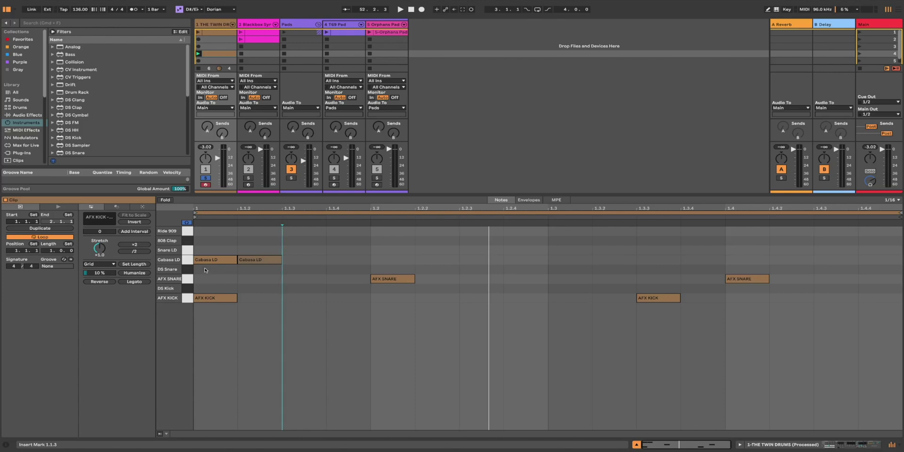
pyautogui.press('Left')
pyautogui.click(188, 233)
pyautogui.click(188, 242)
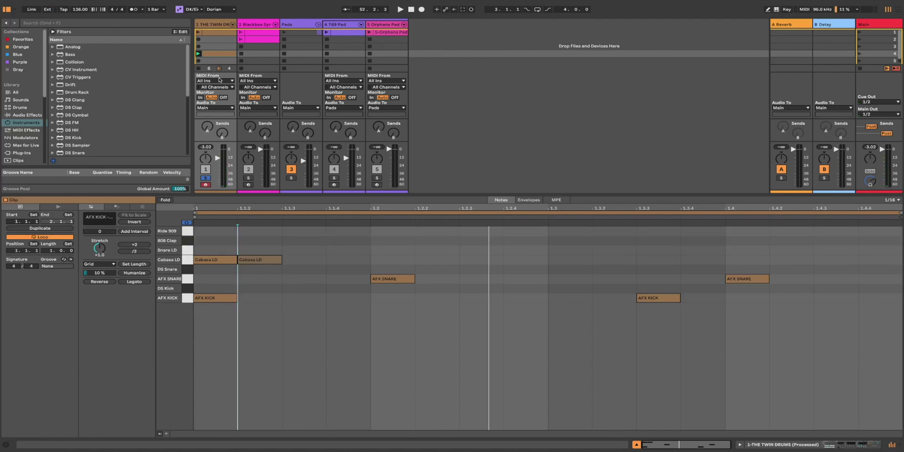
pyautogui.moveTo(454, 194); pyautogui.dragTo(431, 269)
pyautogui.press('space')
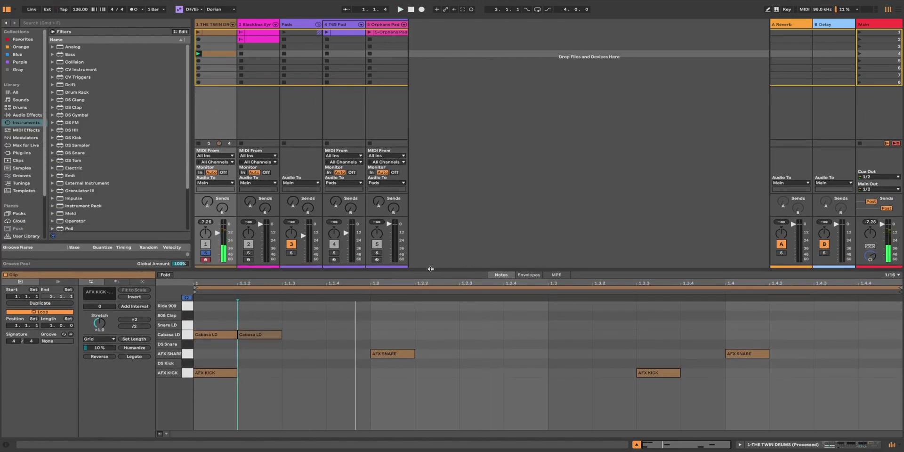
# Step: Select the two Cabasa LD notes and duplicate the pair repeatedly to fill the whole bar with sixteenth notes
pyautogui.press('b')
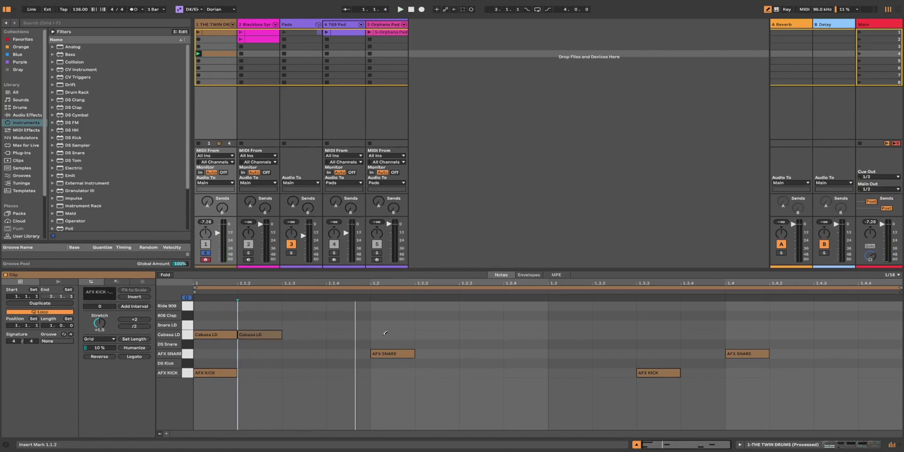
pyautogui.press('b')
pyautogui.click(277, 334)
pyautogui.click(185, 338)
pyautogui.press('super+d')
pyautogui.press('super+d')
pyautogui.press('super+d')
pyautogui.press('super+d')
pyautogui.press('super+d')
pyautogui.press('super+d')
pyautogui.press('super+d')
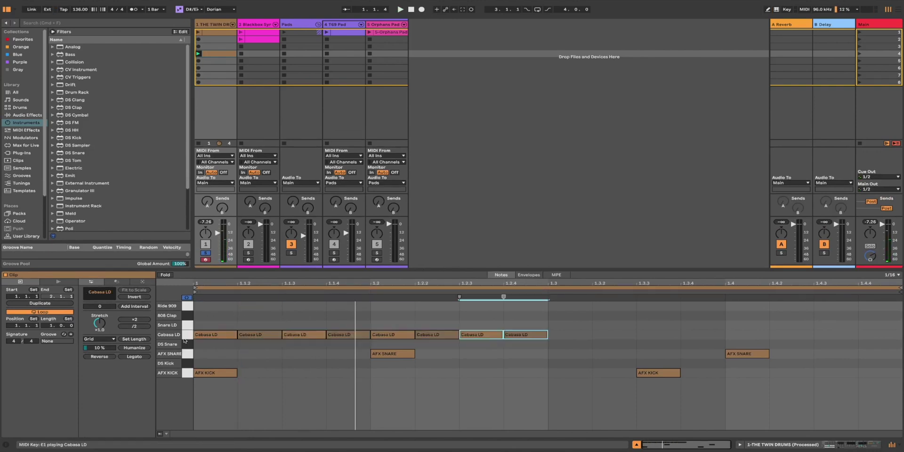
# Step: Play the clip, lower the velocities of all Cabasa LD notes to about 50–92, and narrow the grid to 1/32
pyautogui.press('space')
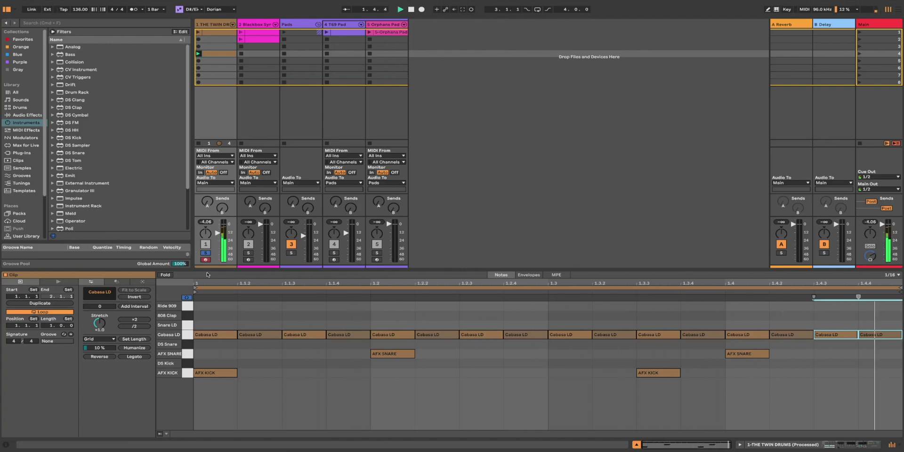
pyautogui.click(188, 334)
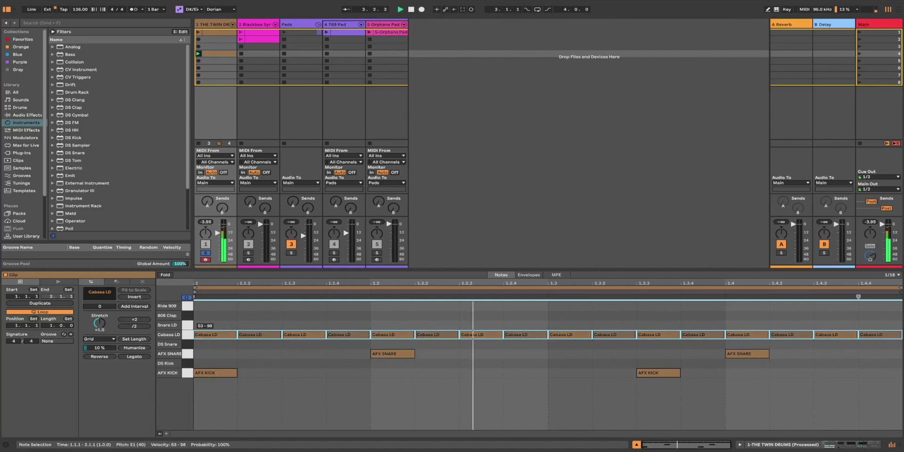
pyautogui.click(258, 361)
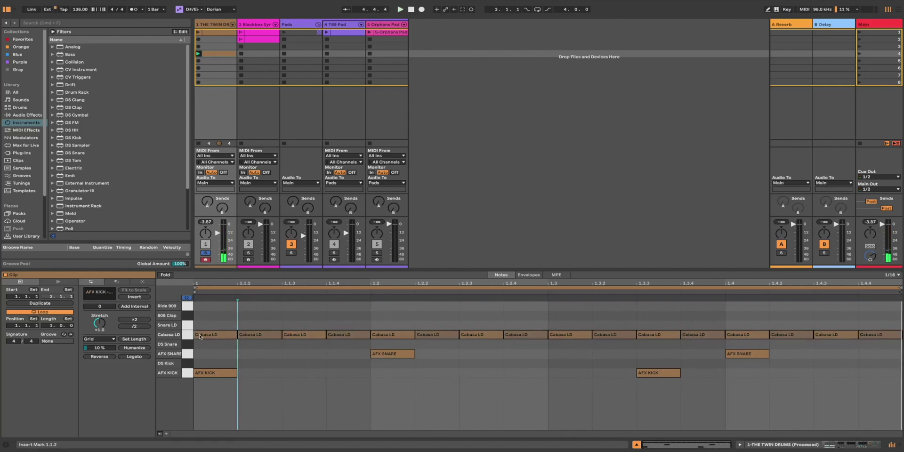
pyautogui.click(197, 335)
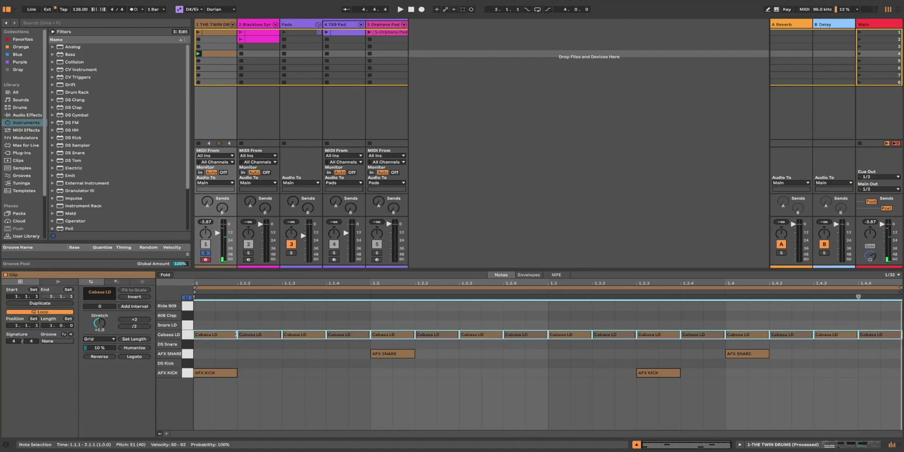
# Step: Shorten all Cabasa LD notes to just under 1/32, check the Cabasa LD pad's sampler settings along the way, and play the clip
pyautogui.moveTo(236, 335); pyautogui.dragTo(213, 338)
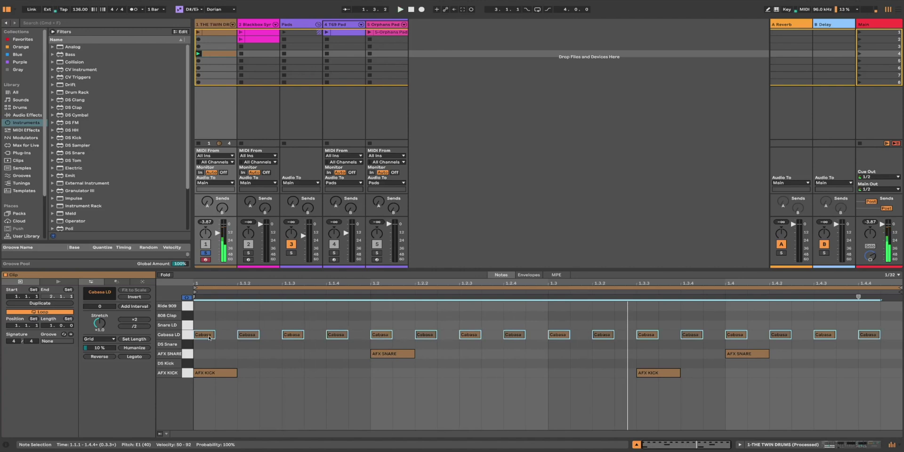
pyautogui.hotkey('shift', 'Tab')
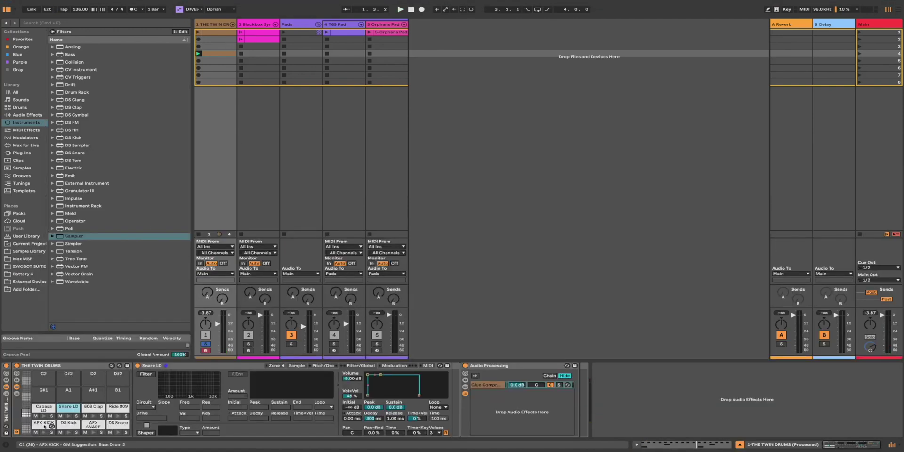
pyautogui.click(40, 407)
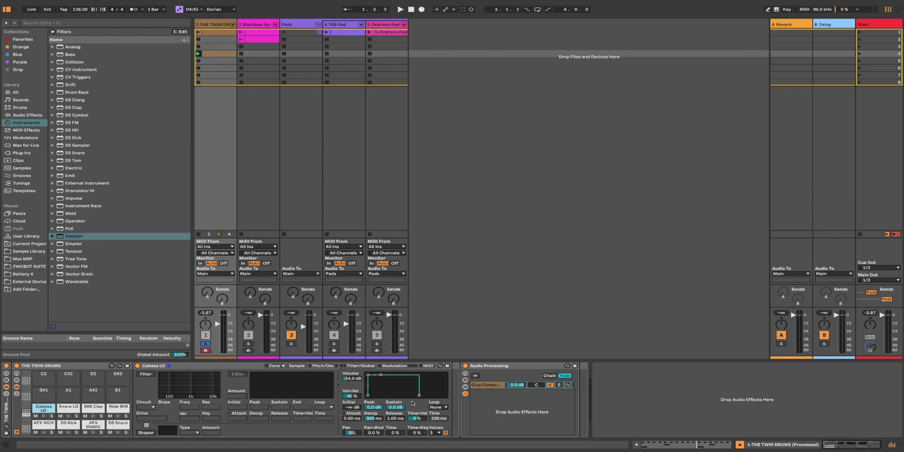
pyautogui.hotkey('shift', 'Tab')
pyautogui.moveTo(258, 335); pyautogui.dragTo(253, 346)
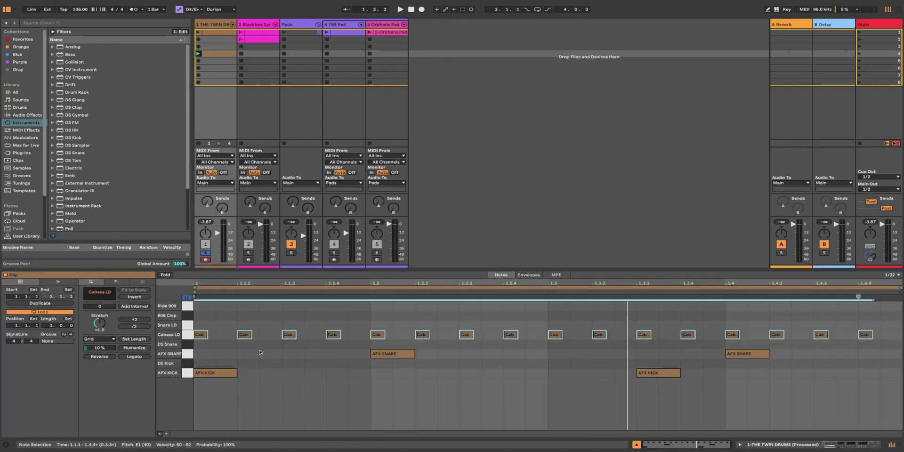
pyautogui.rightClick(260, 352)
pyautogui.press('Escape')
pyautogui.press('space')
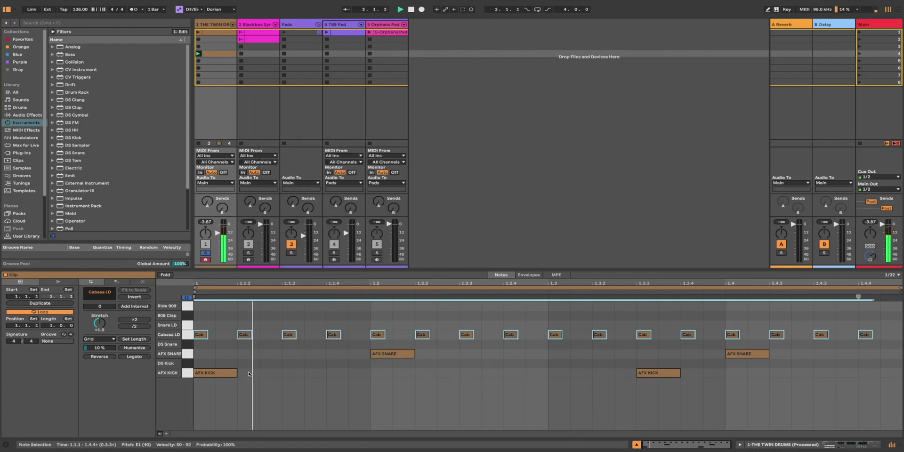
# Step: Set the fixed grid to 1/16 and add Snare LD notes at 1.2.4 and 1.3.2
pyautogui.click(260, 374)
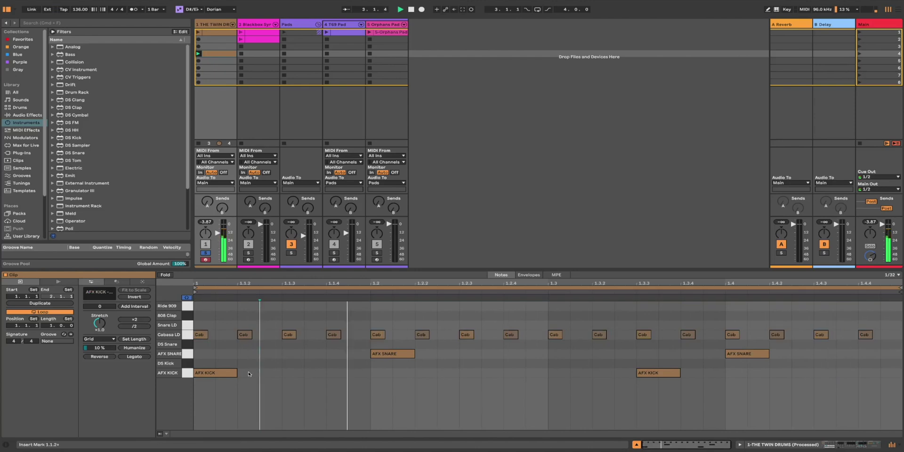
pyautogui.rightClick(346, 376)
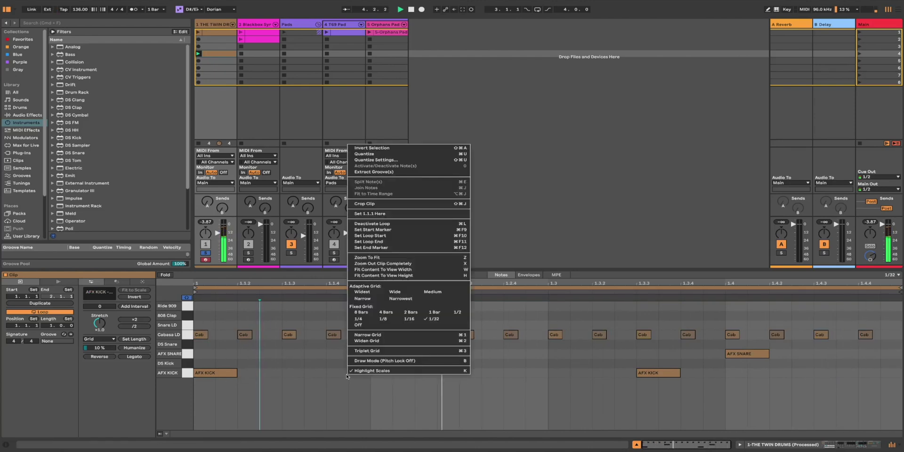
pyautogui.click(411, 313)
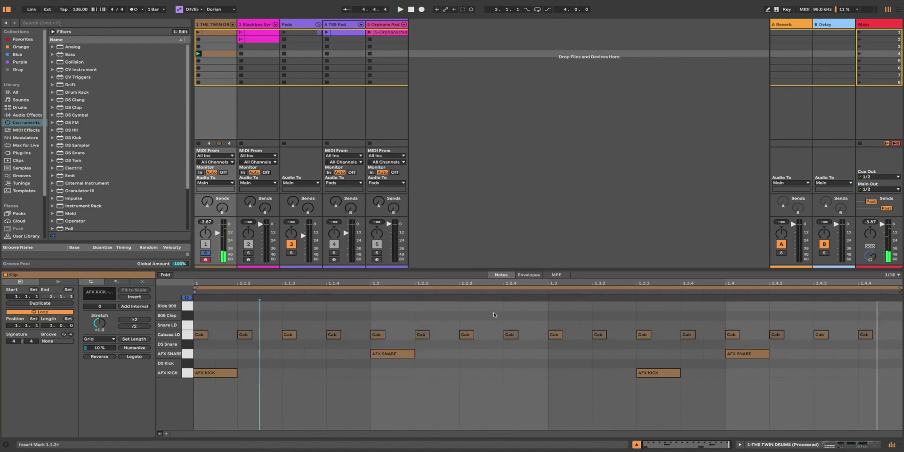
pyautogui.click(523, 325)
pyautogui.click(610, 325)
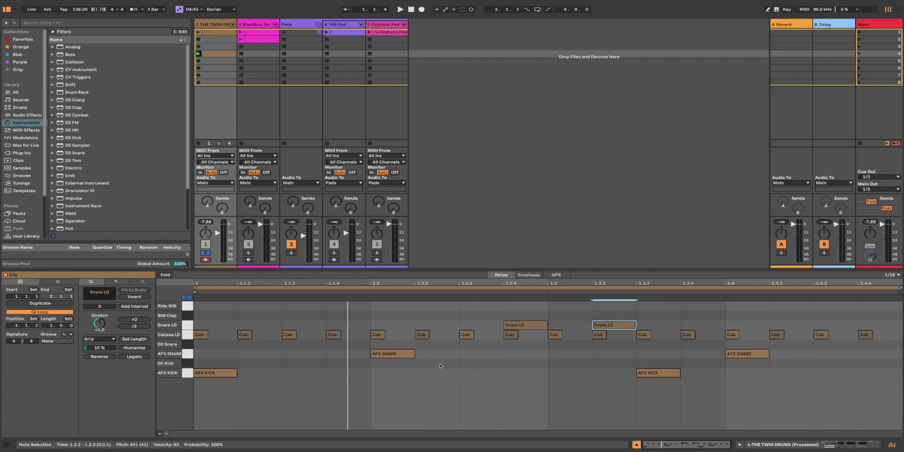
# Step: Add a DS Snare note at 1.2.2 and a DS Kick note at 1.2.3
pyautogui.doubleClick(436, 344)
pyautogui.doubleClick(481, 373)
pyautogui.moveTo(481, 372); pyautogui.dragTo(483, 367)
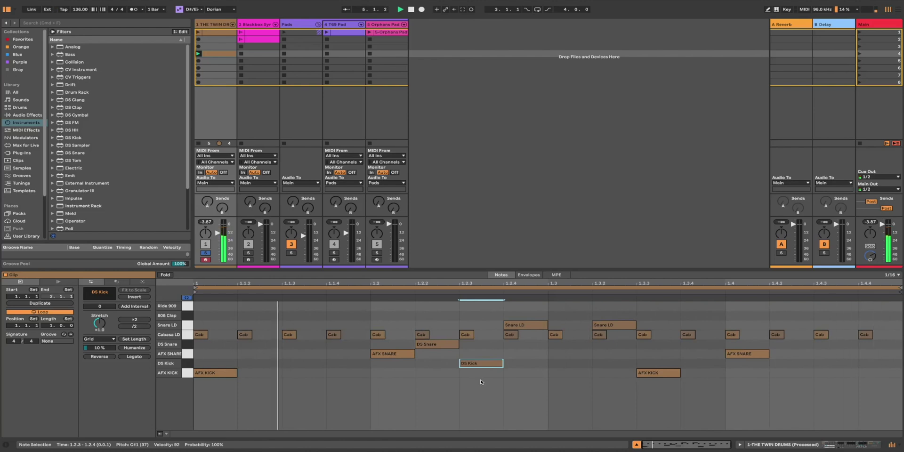
# Step: Group the DS Snare and DS Kick notes as Play All in an enlarged Chance lane, lower their probability to about 25%, and play
pyautogui.moveTo(509, 384); pyautogui.dragTo(417, 340)
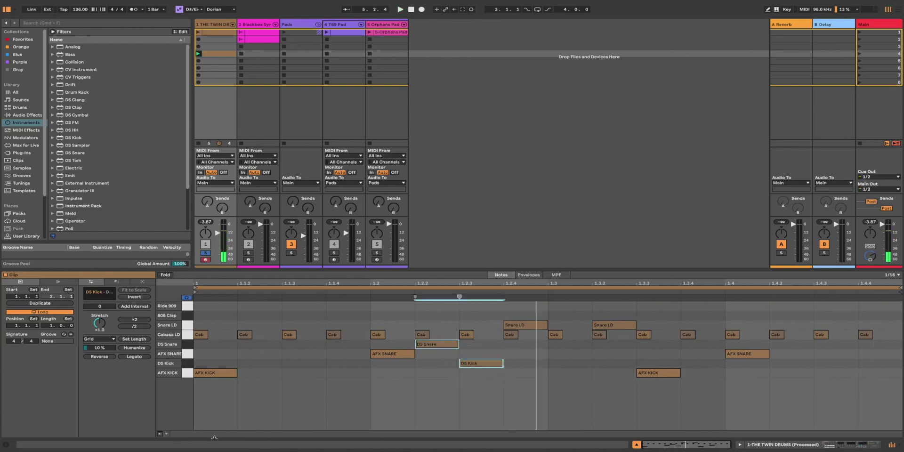
pyautogui.click(160, 434)
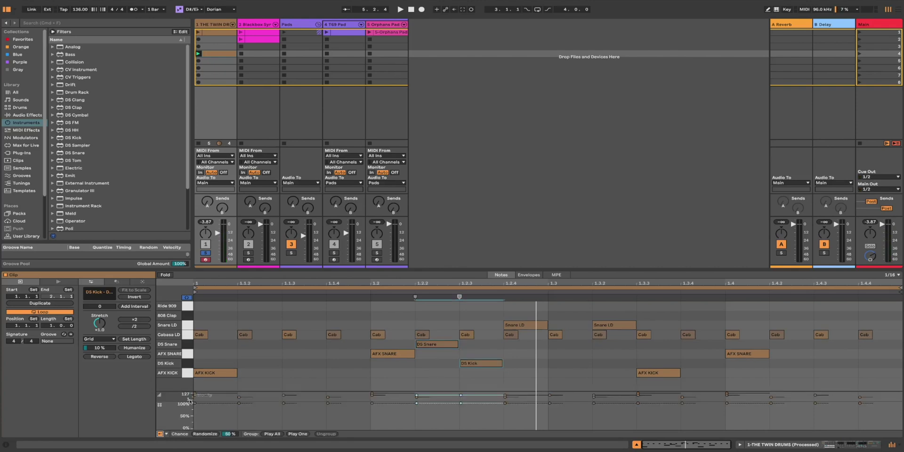
pyautogui.moveTo(184, 393); pyautogui.dragTo(183, 360)
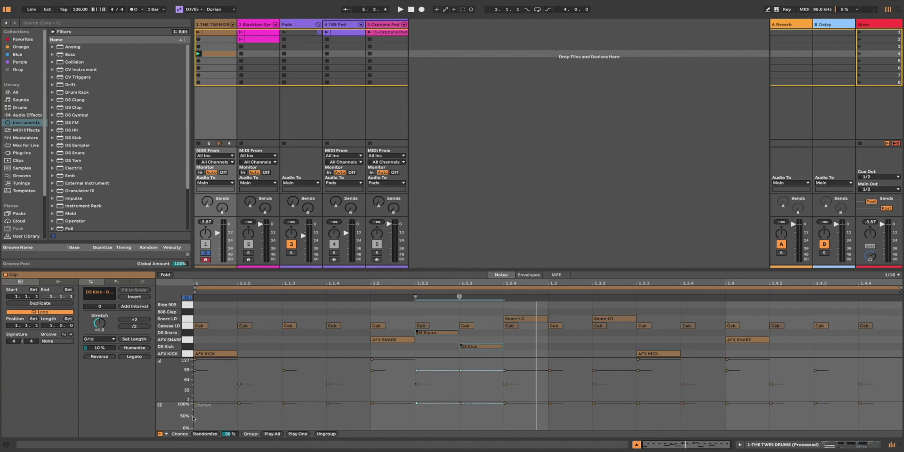
pyautogui.moveTo(434, 414)
pyautogui.mouseDown()
pyautogui.moveTo(433, 425)
pyautogui.moveTo(442, 412)
pyautogui.mouseUp()
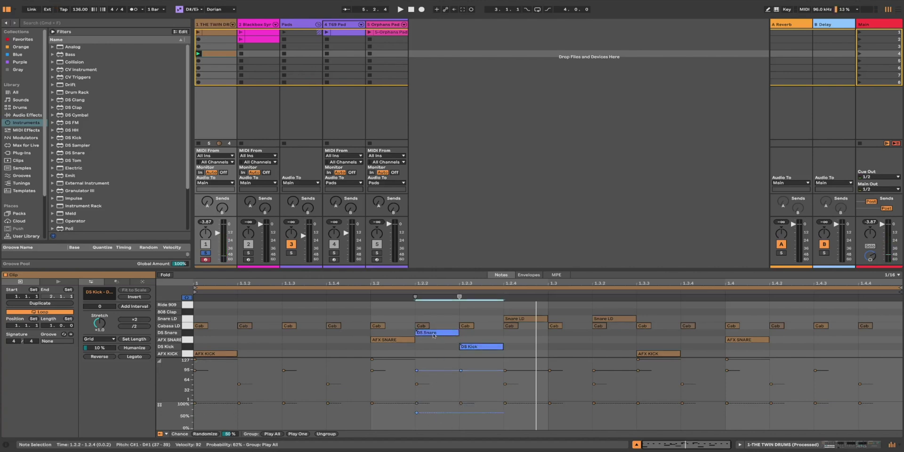
pyautogui.moveTo(441, 413); pyautogui.dragTo(441, 424)
pyautogui.press('space')
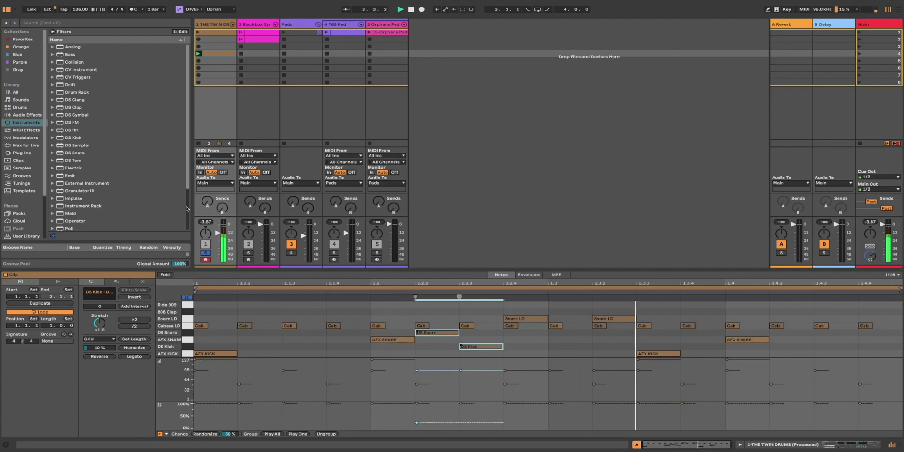
# Step: Shorten the two Snare LD notes at 1.2.4 and 1.3.2 to 1/32 each and play the clip
pyautogui.click(538, 318)
pyautogui.moveTo(518, 312); pyautogui.dragTo(604, 312)
pyautogui.click(614, 319)
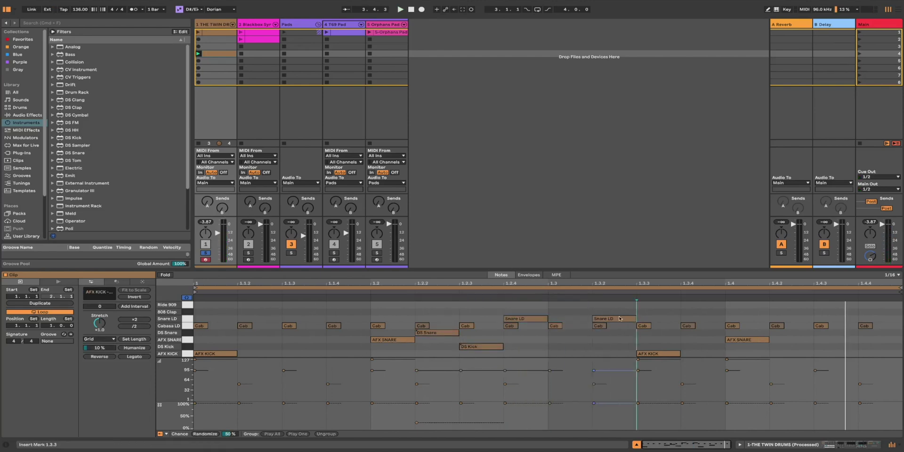
pyautogui.keyDown('shift'); pyautogui.click(535, 318); pyautogui.keyUp('shift')
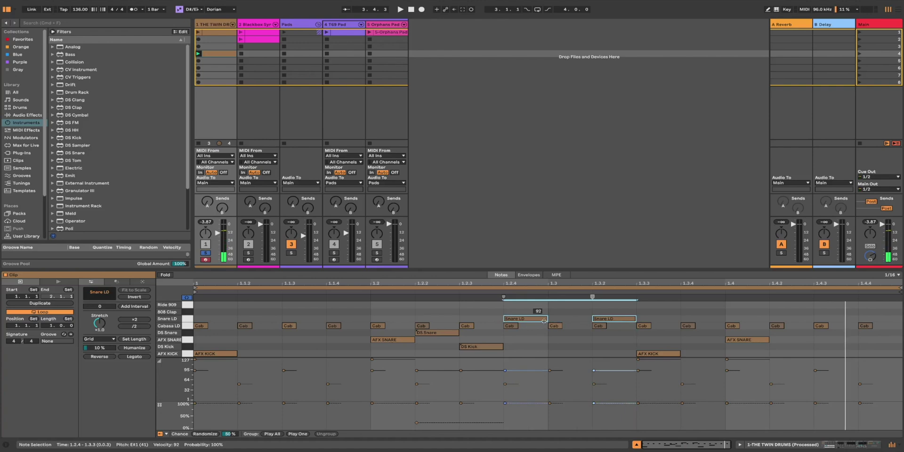
pyautogui.click(543, 319)
pyautogui.keyDown('shift'); pyautogui.click(608, 319); pyautogui.keyUp('shift')
pyautogui.moveTo(639, 318); pyautogui.dragTo(612, 318)
pyautogui.press('space')
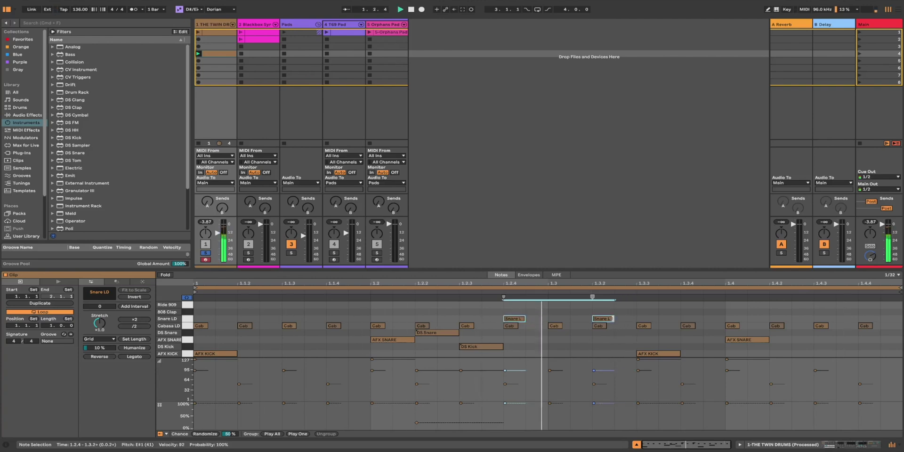
# Step: Draw Snare LD notes at 1.2.1, 1.2.2 and 1.2.3 and shorten all three to 1/32
pyautogui.click(545, 305)
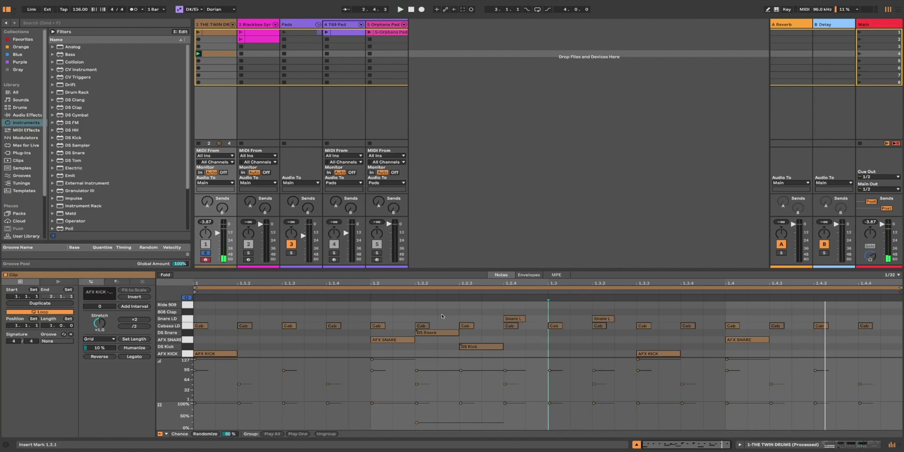
pyautogui.press('m')
pyautogui.press('b')
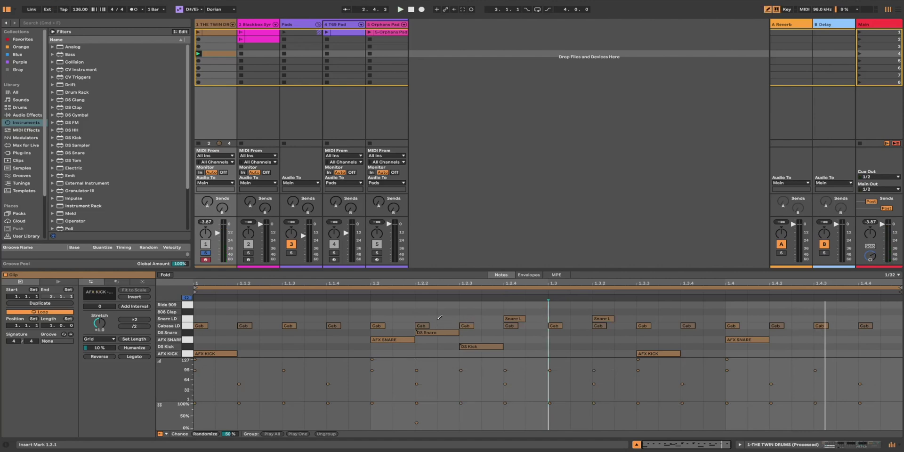
pyautogui.click(480, 318)
pyautogui.click(438, 318)
pyautogui.click(406, 318)
pyautogui.press('super+1')
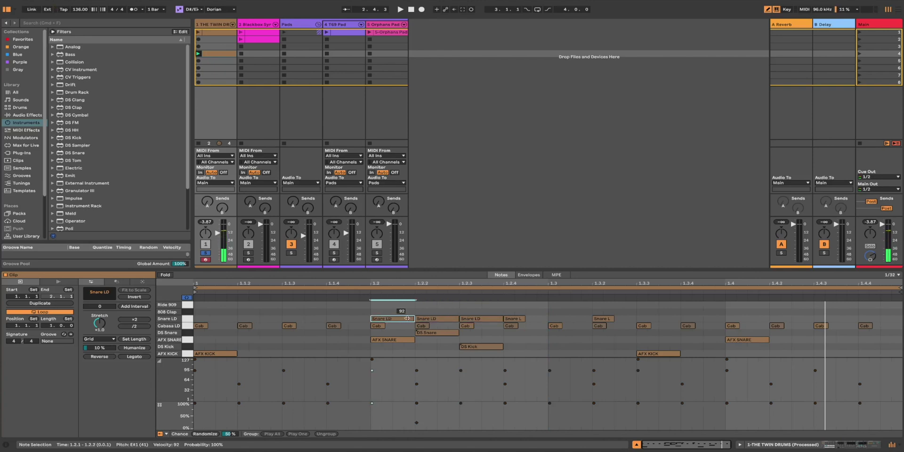
pyautogui.press('b')
pyautogui.moveTo(505, 305)
pyautogui.mouseDown()
pyautogui.moveTo(372, 322)
pyautogui.moveTo(412, 319)
pyautogui.moveTo(391, 319)
pyautogui.mouseUp()
# Step: Try a rising chance ramp from 23% to 89% on the three new Snare LD notes during playback, and return them to 100%
pyautogui.press('b')
pyautogui.moveTo(463, 403); pyautogui.dragTo(371, 420)
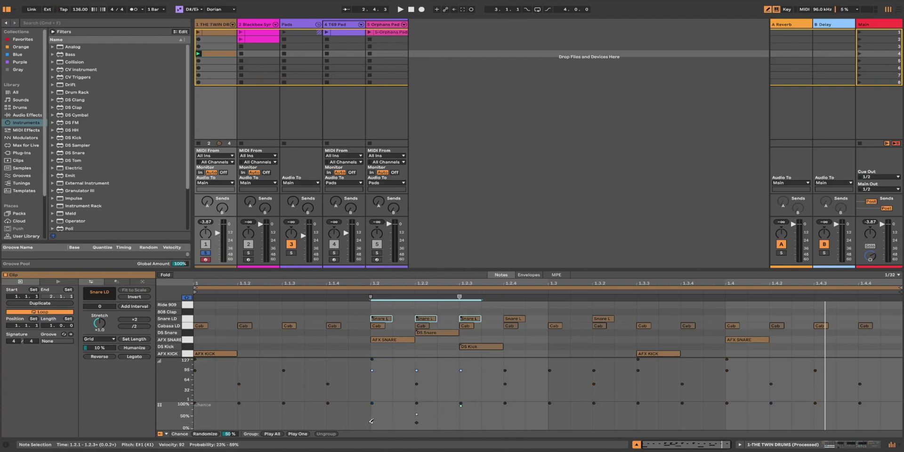
pyautogui.press('space')
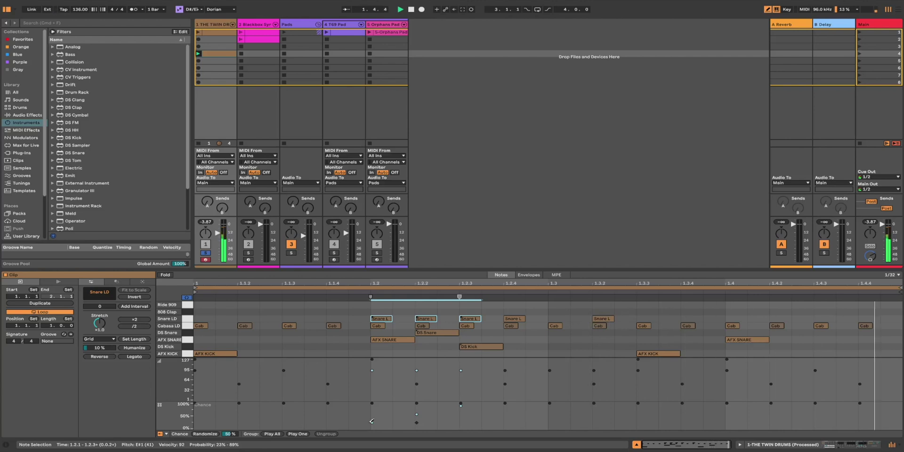
pyautogui.moveTo(372, 421)
pyautogui.mouseDown()
pyautogui.moveTo(391, 403)
pyautogui.moveTo(461, 403)
pyautogui.mouseUp()
# Step: Draw a rising velocity ramp from 19 to 85 on the three Snare LD notes, shift them 1/32 later, and play
pyautogui.moveTo(460, 370); pyautogui.dragTo(370, 405)
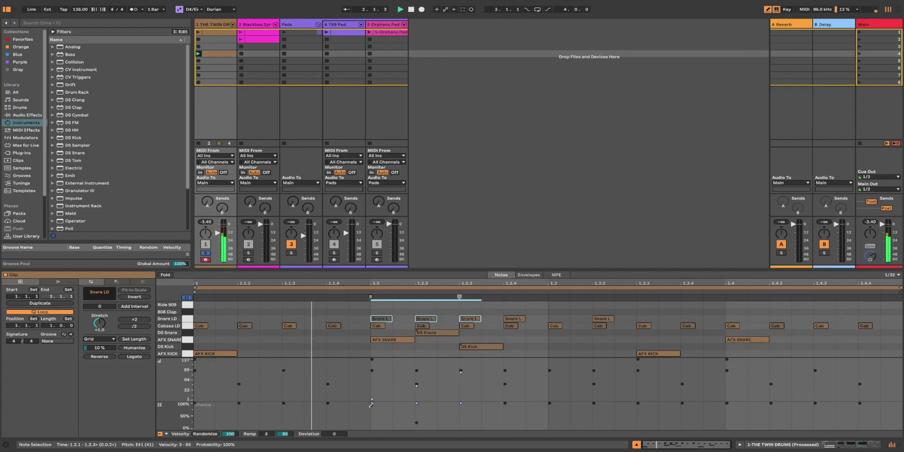
pyautogui.moveTo(372, 400); pyautogui.dragTo(374, 389)
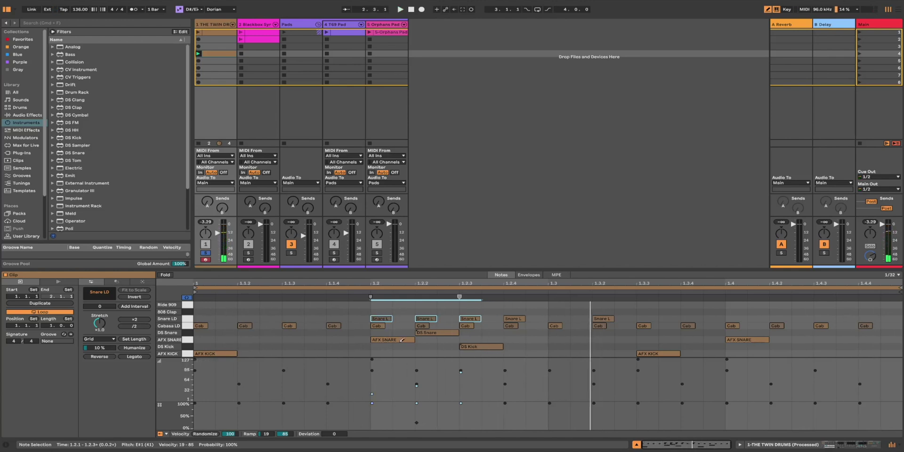
pyautogui.press('b')
pyautogui.moveTo(389, 319); pyautogui.dragTo(411, 319)
pyautogui.press('space')
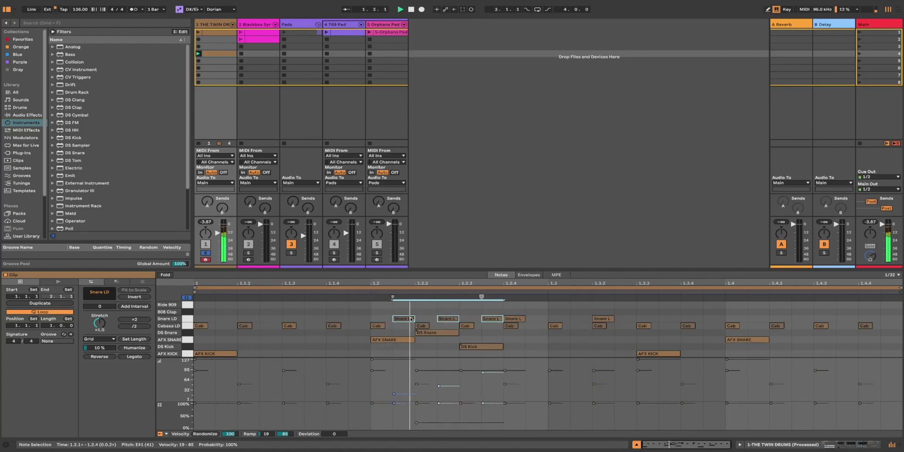
# Step: Compress the three Snare LD notes into 1/64 hits spaced 1/32 apart starting at 1.2.2, and play the clip
pyautogui.moveTo(410, 319)
pyautogui.mouseDown()
pyautogui.moveTo(385, 321)
pyautogui.moveTo(450, 319)
pyautogui.moveTo(418, 320)
pyautogui.moveTo(427, 318)
pyautogui.mouseUp()
pyautogui.click(385, 322)
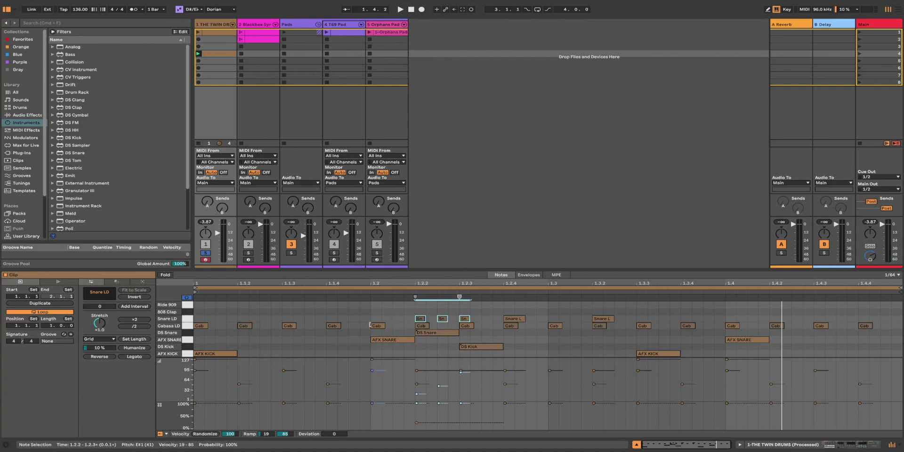
pyautogui.press('space')
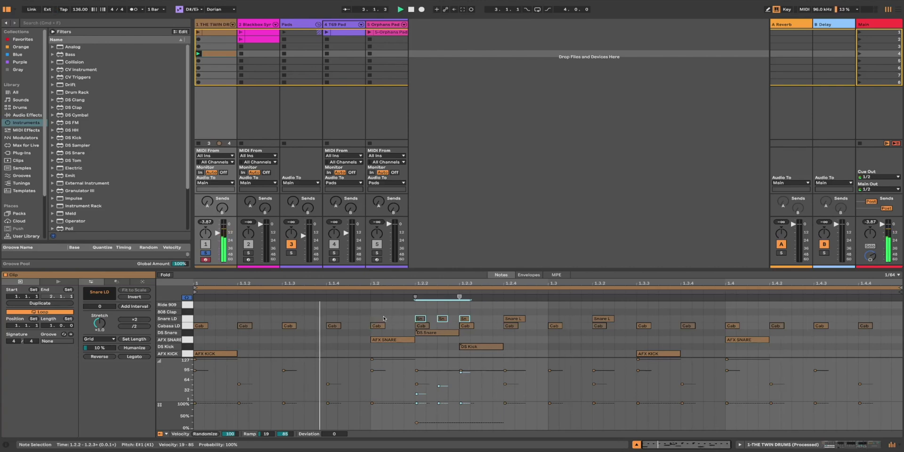
# Step: Select all five Snare LD notes, group them as Play All with a 40% probability, and play the clip
pyautogui.click(382, 316)
pyautogui.moveTo(415, 304); pyautogui.dragTo(626, 321)
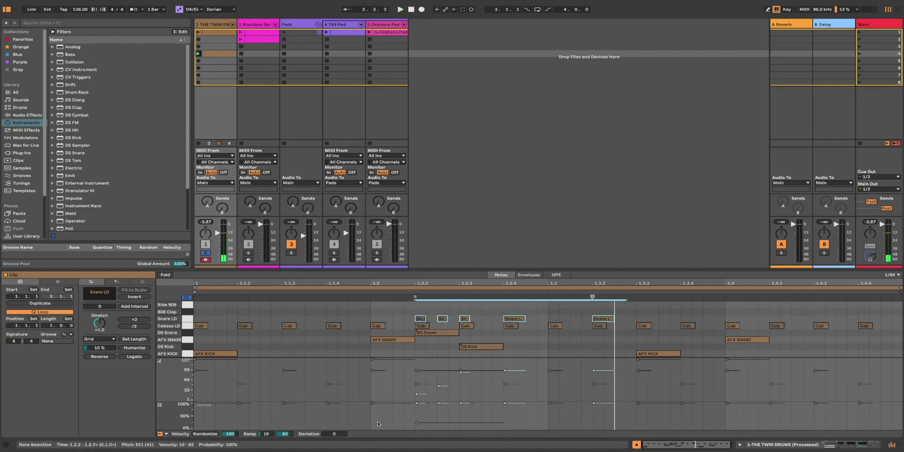
pyautogui.click(247, 427)
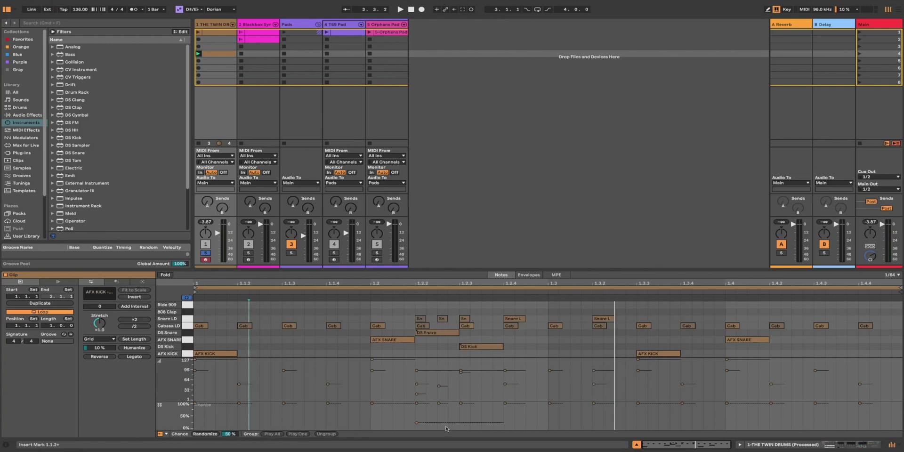
pyautogui.moveTo(422, 309); pyautogui.dragTo(621, 322)
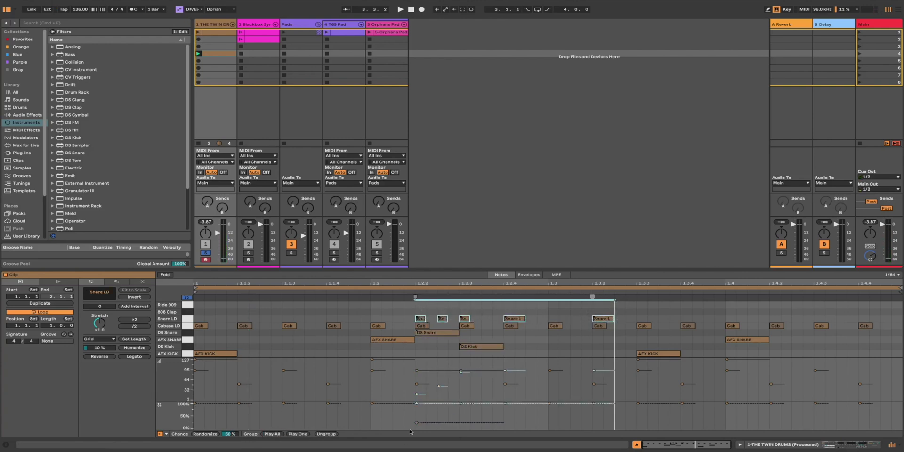
pyautogui.moveTo(417, 403); pyautogui.dragTo(416, 418)
pyautogui.press('space')
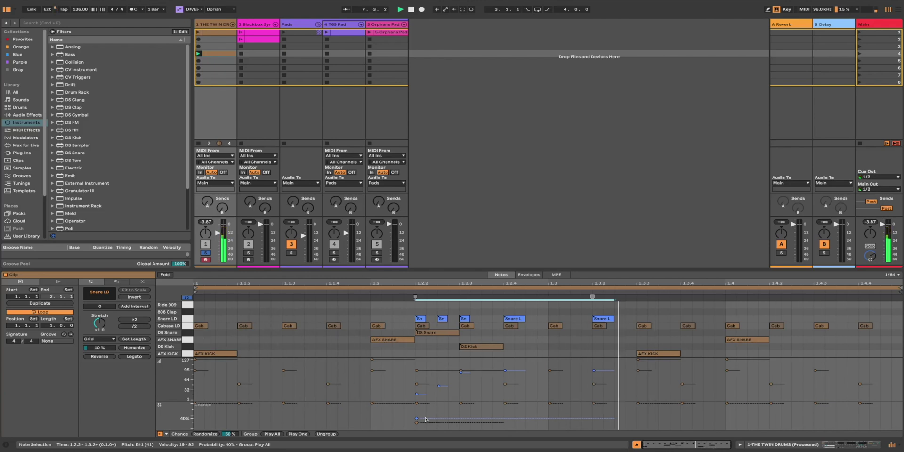
# Step: Clear the note selection, enlarge the clip editor's note area, and set a fixed 1/16 grid
pyautogui.click(381, 305)
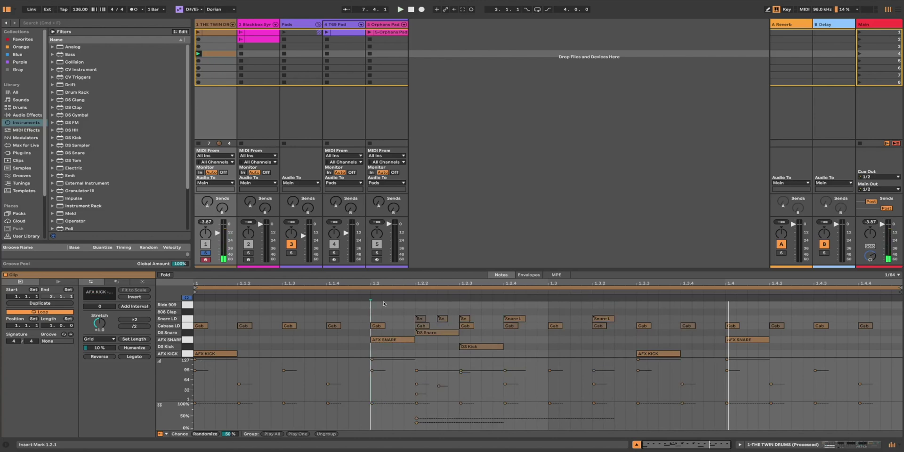
pyautogui.moveTo(391, 269); pyautogui.dragTo(392, 206)
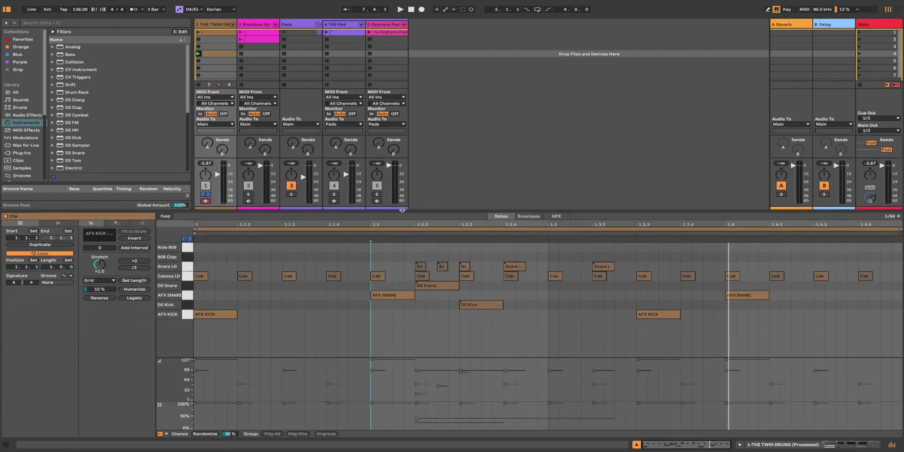
pyautogui.rightClick(264, 301)
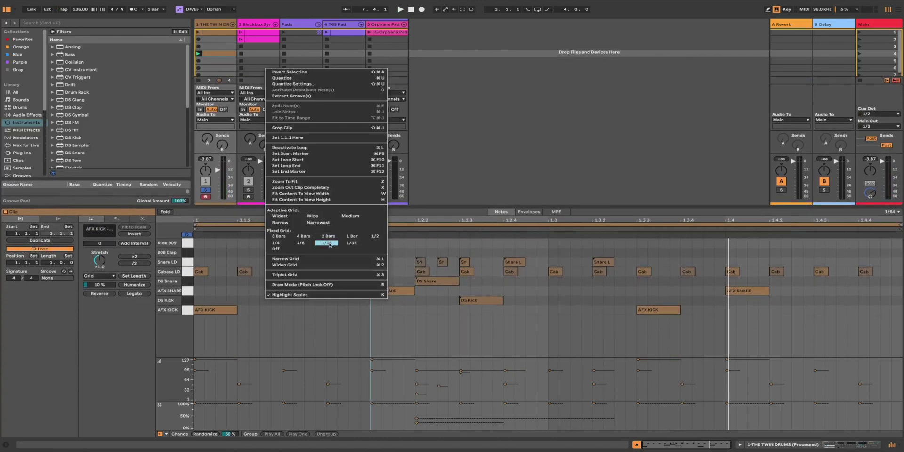
pyautogui.click(331, 245)
# Step: Duplicate all Cabasa LD notes 1/32 later, using a fixed 1/32 grid
pyautogui.click(187, 272)
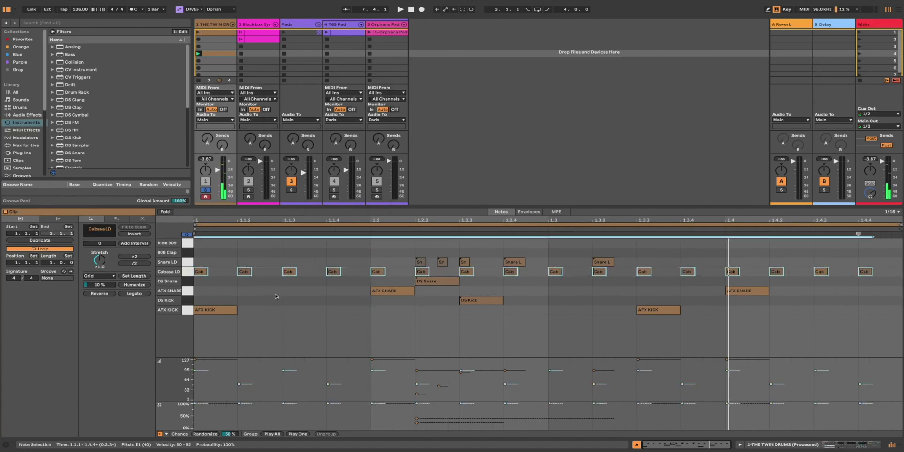
pyautogui.rightClick(277, 295)
pyautogui.click(363, 238)
pyautogui.moveTo(202, 272); pyautogui.dragTo(224, 274)
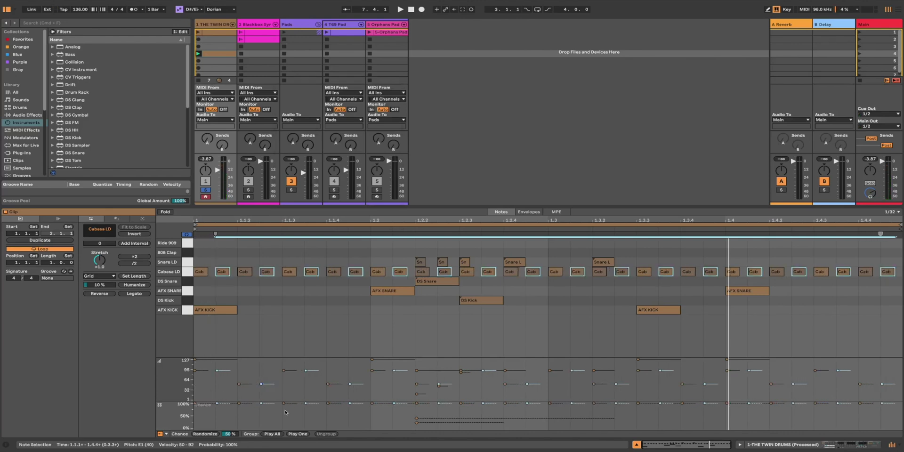
# Step: Lower the chance of the duplicated Cabasa LD notes to 17% and play the clip
pyautogui.moveTo(271, 406); pyautogui.dragTo(272, 424)
pyautogui.press('space')
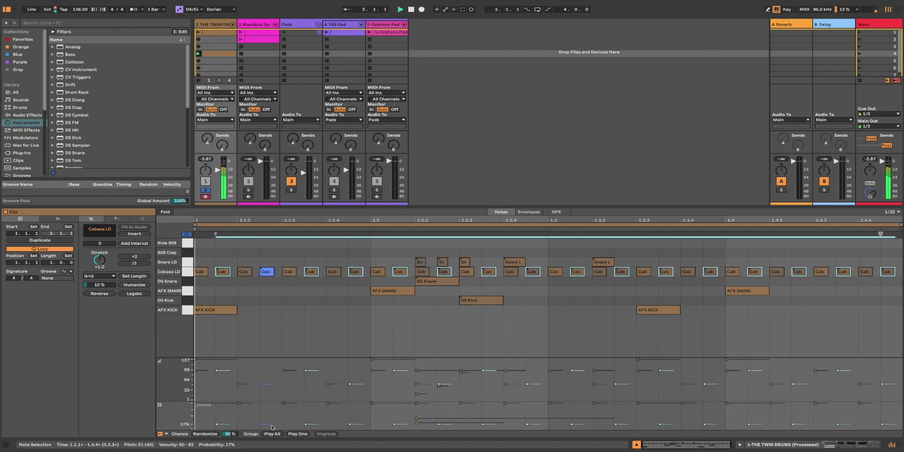
pyautogui.click(312, 310)
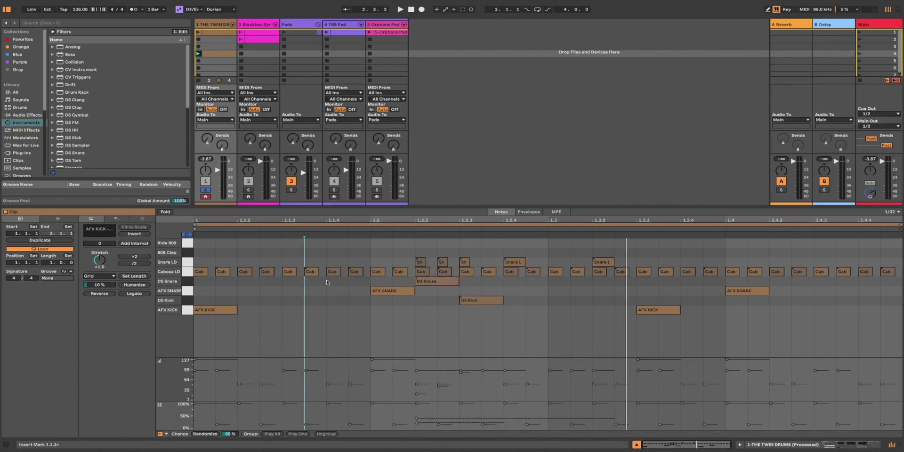
# Step: Draw a 1/8-long Ride 909 note on each of the four beats with a fixed 1/8 grid, and play the clip
pyautogui.rightClick(318, 256)
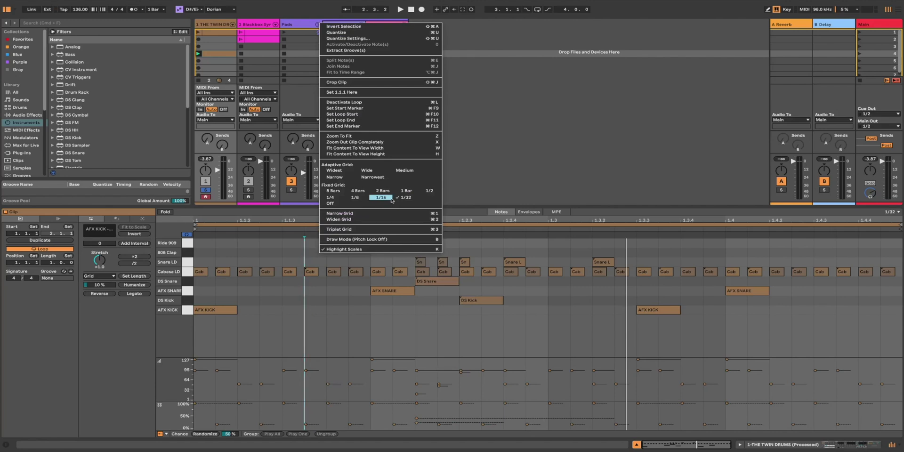
pyautogui.rightClick(231, 238)
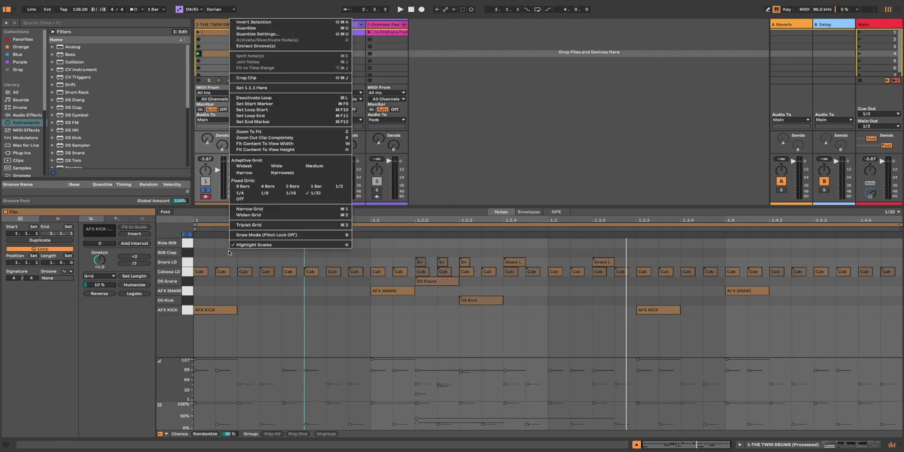
pyautogui.click(248, 194)
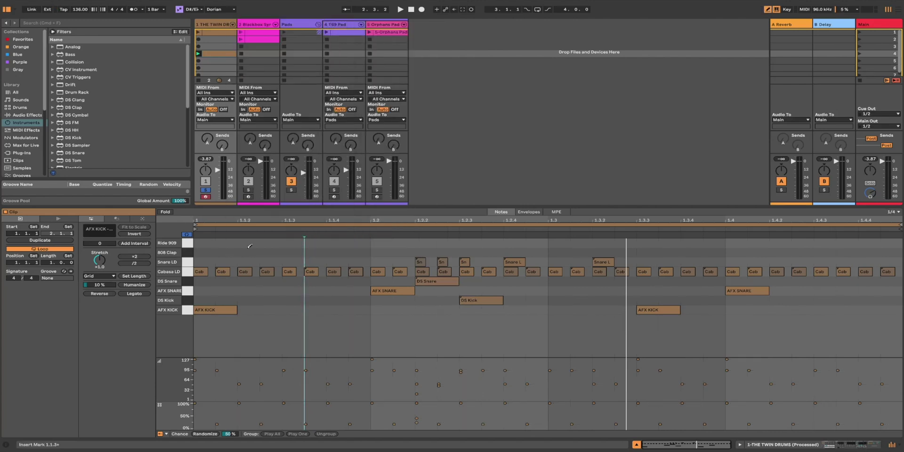
pyautogui.rightClick(248, 251)
pyautogui.click(300, 195)
pyautogui.click(223, 243)
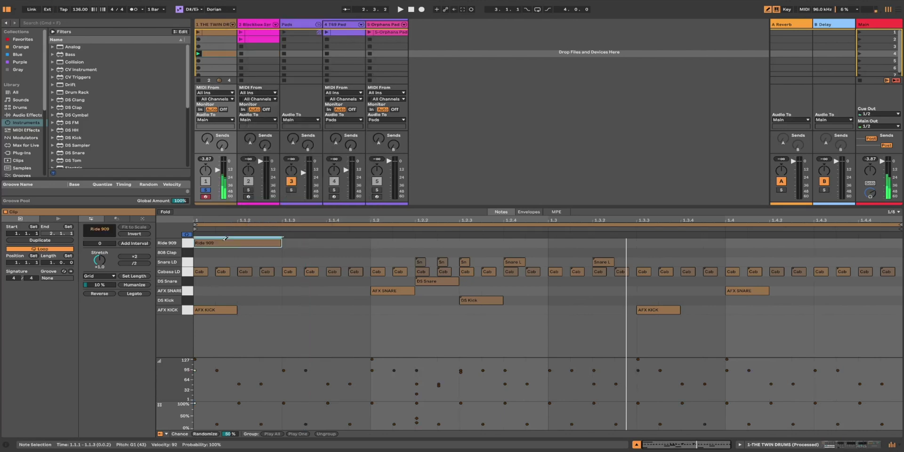
pyautogui.click(409, 243)
pyautogui.click(585, 241)
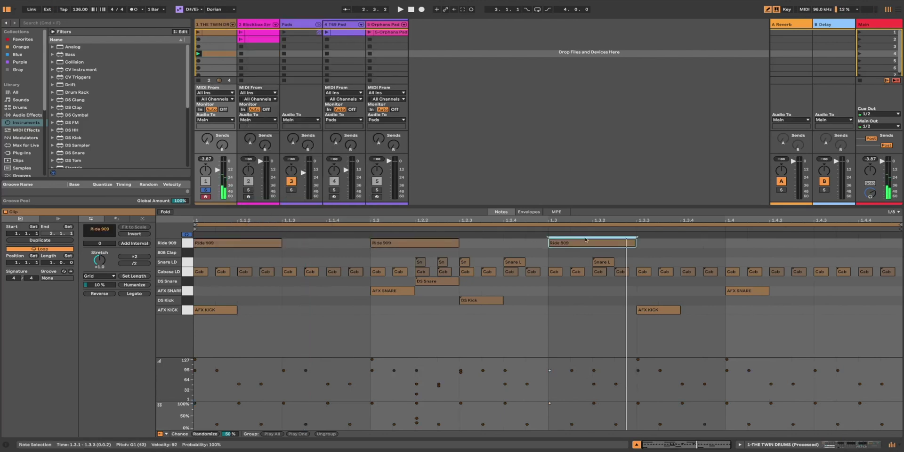
pyautogui.click(752, 239)
pyautogui.press('b')
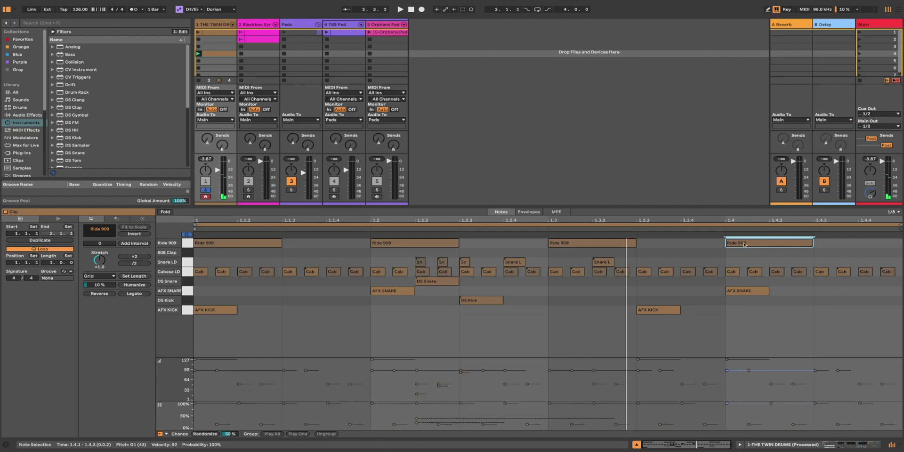
pyautogui.press('space')
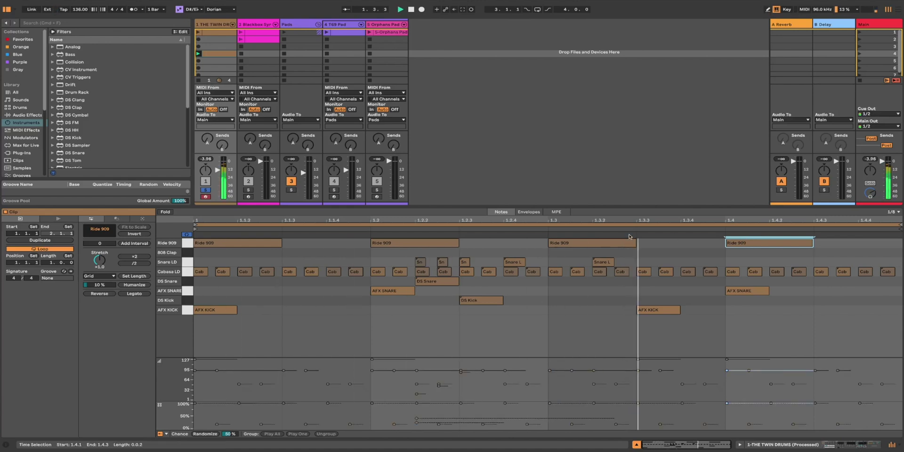
pyautogui.click(644, 256)
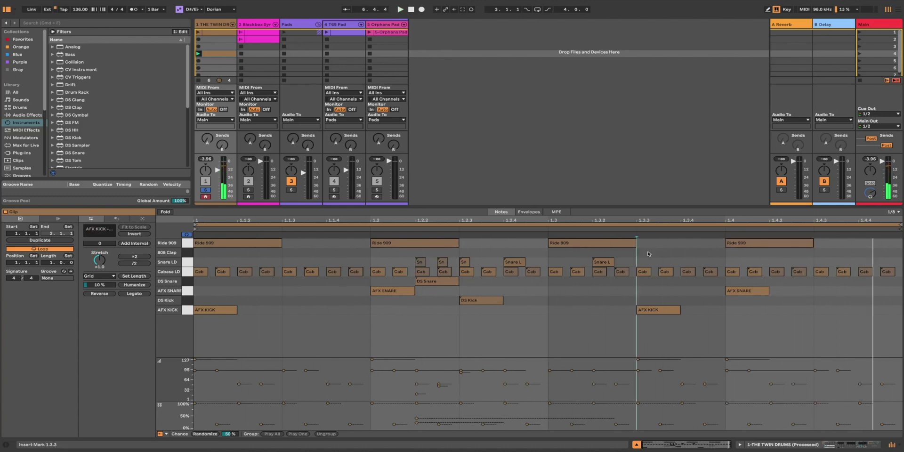
# Step: Add three 1/64 Ride 909 hits spaced 1/32 apart at the end of beat 4, starting 1/32 after 1.4.3, and play
pyautogui.doubleClick(847, 244)
pyautogui.doubleClick(869, 244)
pyautogui.click(889, 245)
pyautogui.doubleClick(891, 244)
pyautogui.moveTo(901, 251); pyautogui.dragTo(846, 243)
pyautogui.click(844, 256)
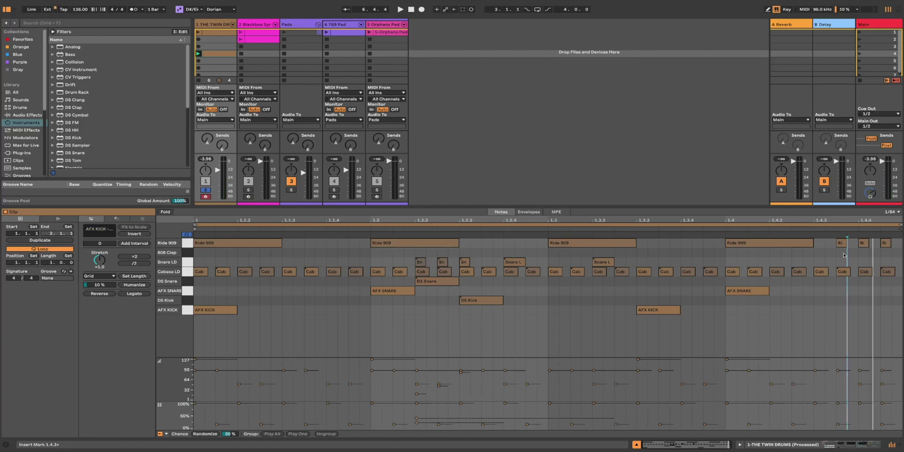
pyautogui.press('space')
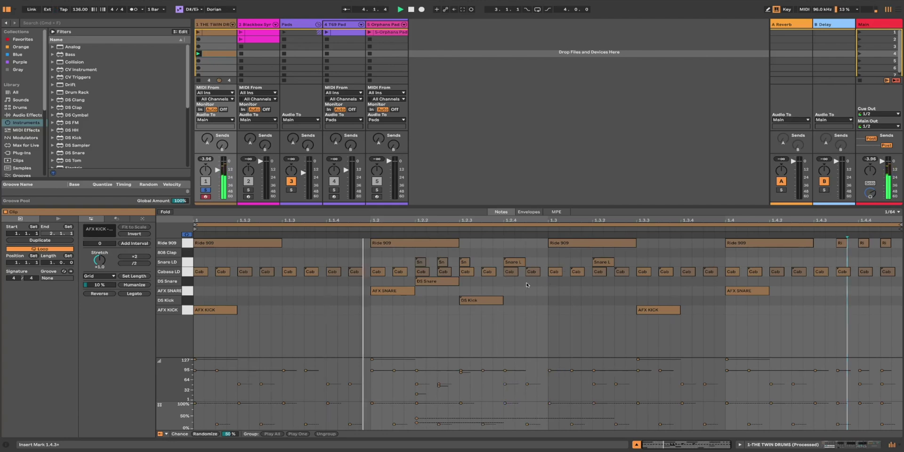
# Step: Add a 1/16 AFX KICK note at 1.4.2 with a 46% chance, and play the clip
pyautogui.rightClick(784, 307)
pyautogui.click(719, 254)
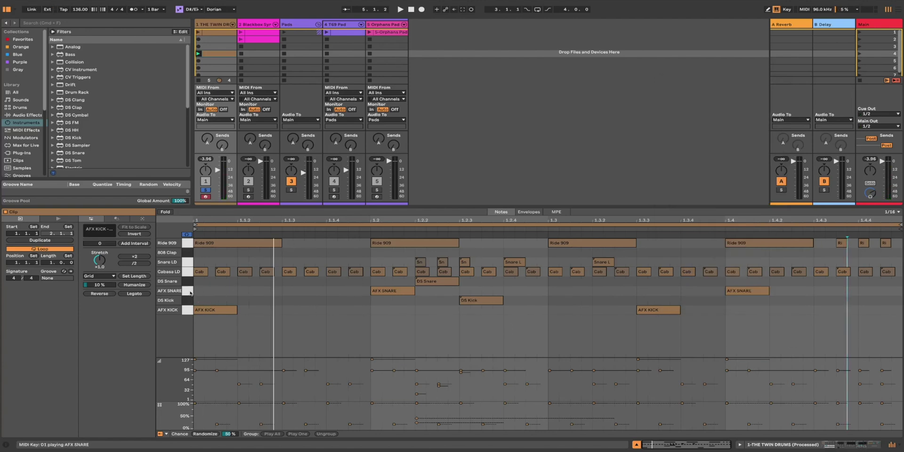
pyautogui.click(823, 314)
pyautogui.moveTo(823, 314); pyautogui.dragTo(791, 313)
pyautogui.moveTo(790, 403); pyautogui.dragTo(790, 413)
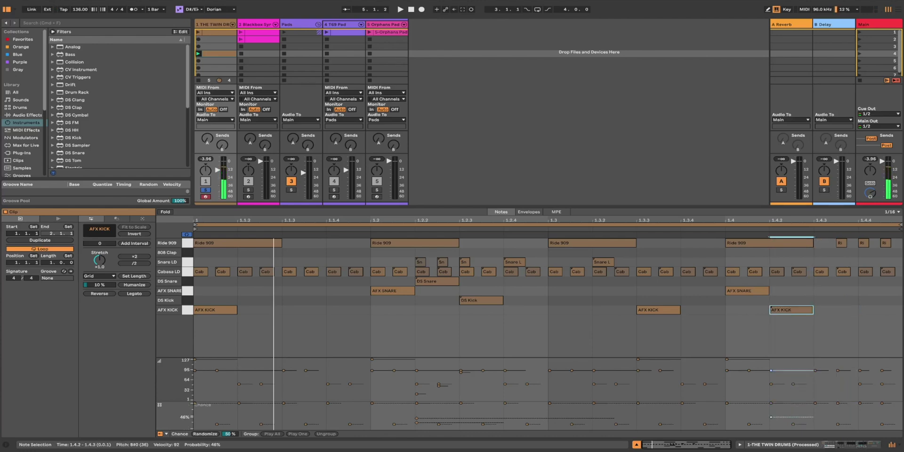
pyautogui.press('space')
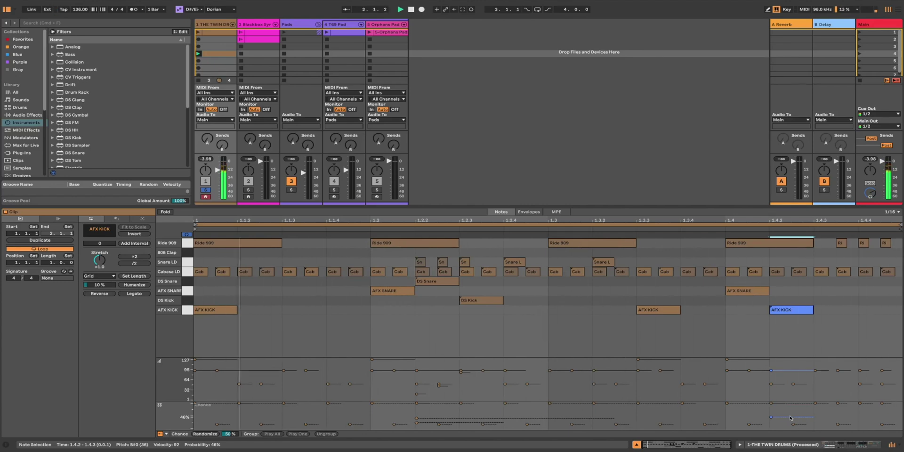
# Step: Try four 1/64 AFX KICK hits spaced 1/32 apart from 1.4.3, and play the clip
pyautogui.rightClick(829, 315)
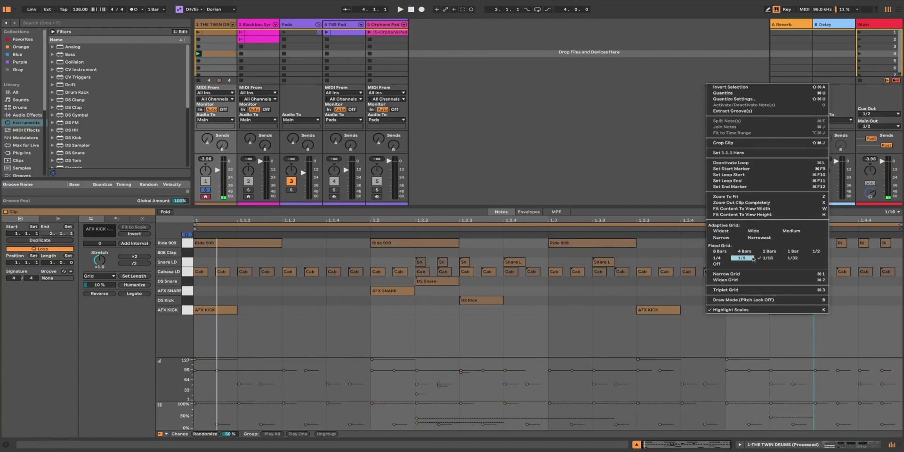
pyautogui.click(781, 259)
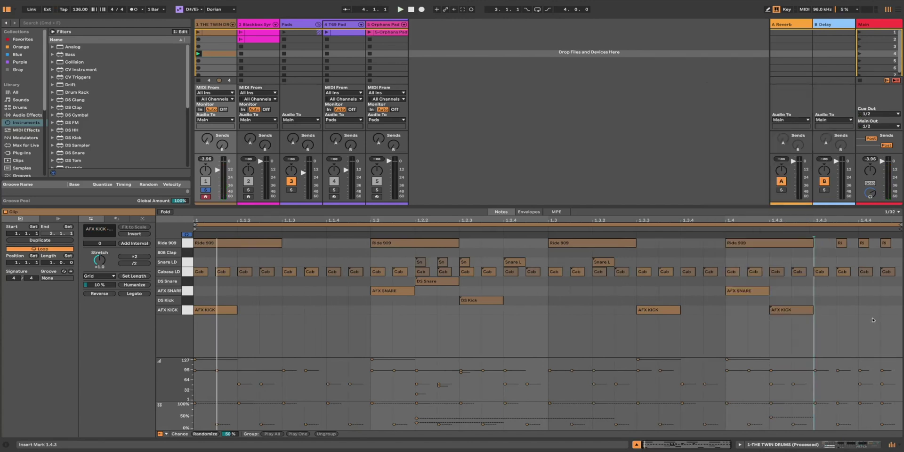
pyautogui.moveTo(834, 314)
pyautogui.mouseDown()
pyautogui.moveTo(900, 312)
pyautogui.moveTo(825, 326)
pyautogui.mouseUp()
pyautogui.doubleClick(899, 312)
pyautogui.click(825, 291)
pyautogui.moveTo(825, 290); pyautogui.dragTo(846, 311)
pyautogui.press('space')
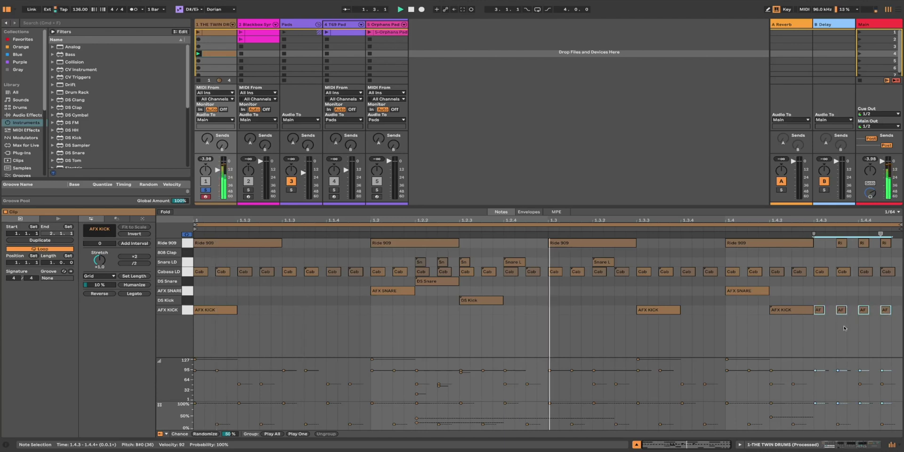
pyautogui.click(843, 325)
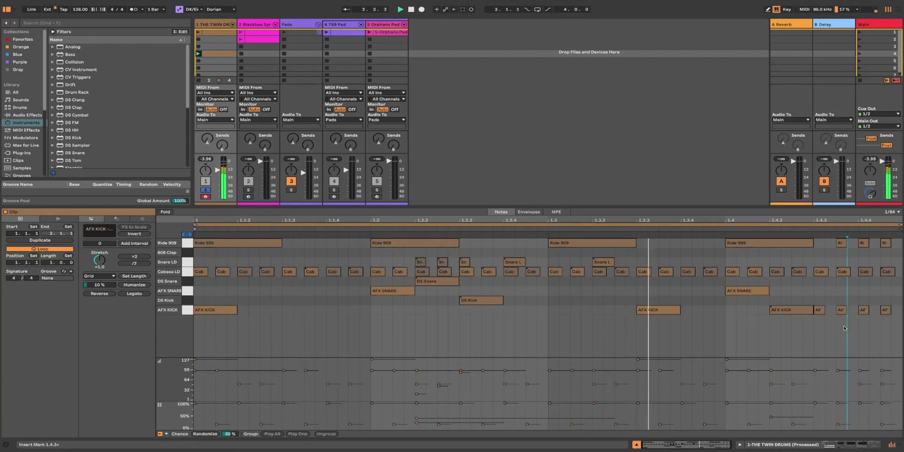
# Step: Delete the four short AFX KICK hits at the end of the bar and widen the grid to 1/16
pyautogui.doubleClick(819, 310)
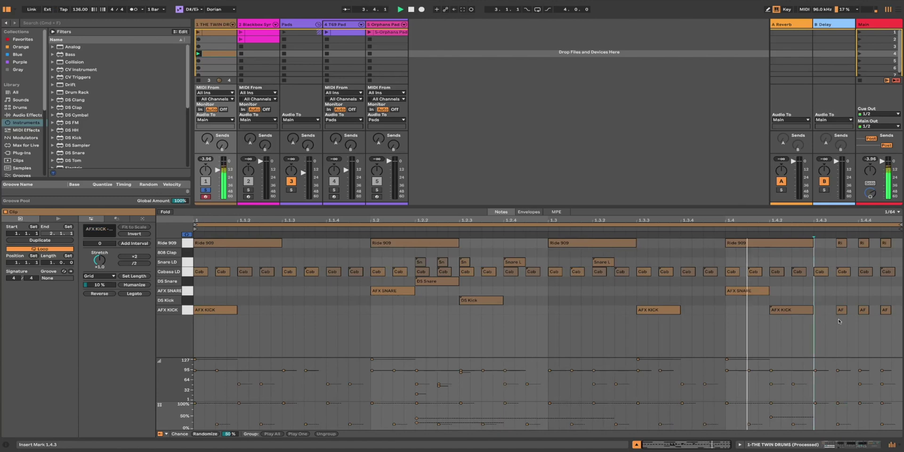
pyautogui.moveTo(838, 321); pyautogui.dragTo(897, 304)
pyautogui.press('Delete')
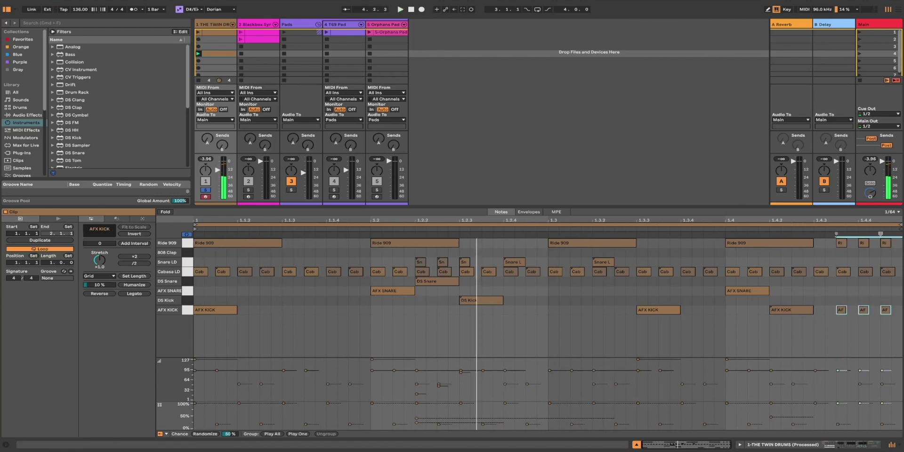
pyautogui.press('super+2')
pyautogui.press('super+2')
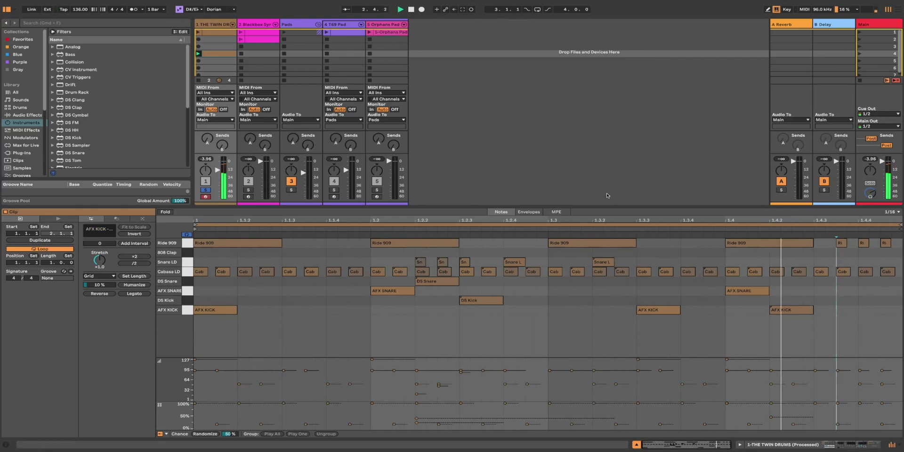
# Step: Move the solo from the drum track to the Blackbox Syro Bass track and show its devices
pyautogui.click(205, 189)
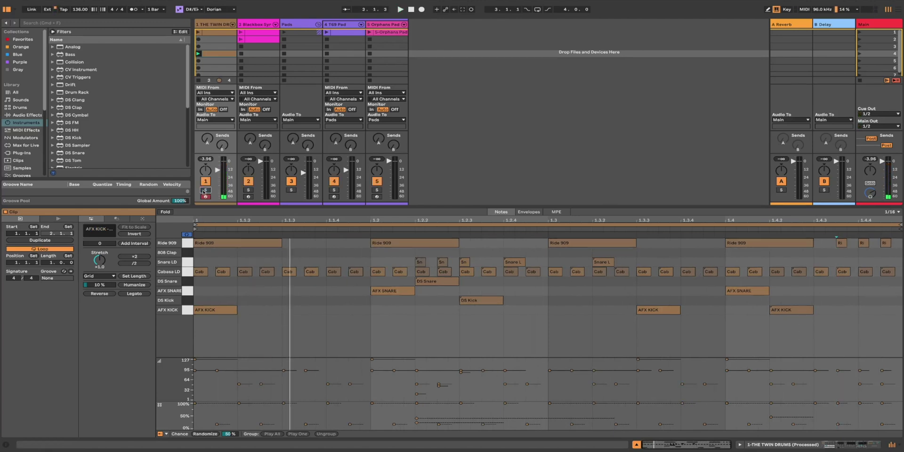
pyautogui.click(249, 191)
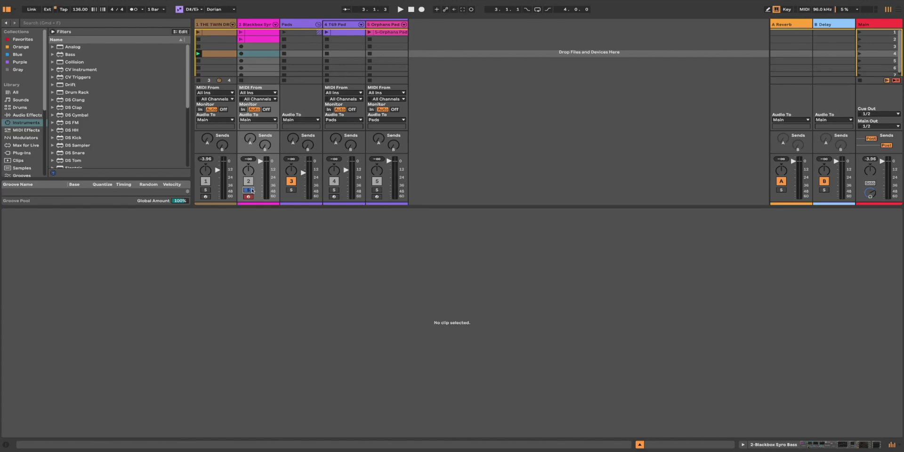
pyautogui.click(257, 26)
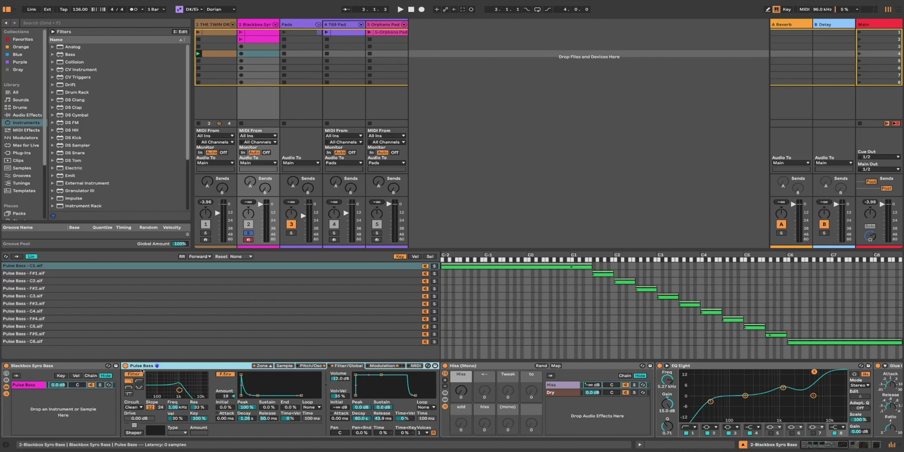
# Step: Browse the Sampler presets in the instrument library
pyautogui.scroll(-3, 67, 146)
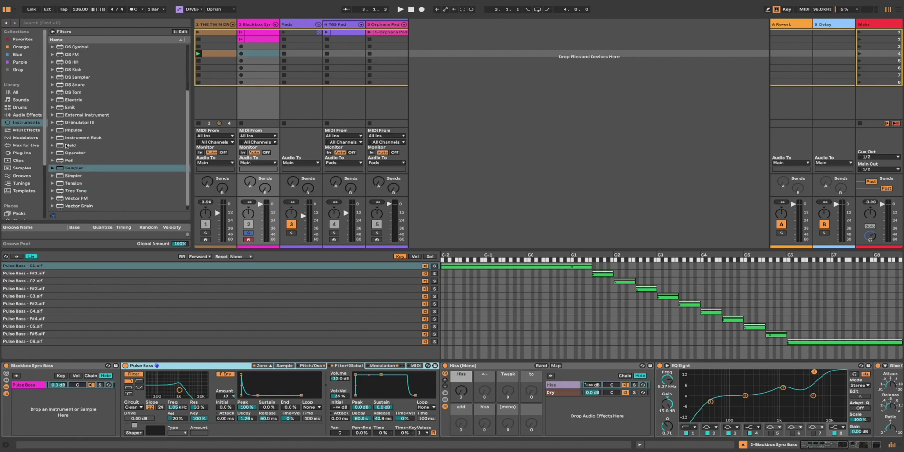
pyautogui.click(55, 170)
pyautogui.scroll(-10, 65, 179)
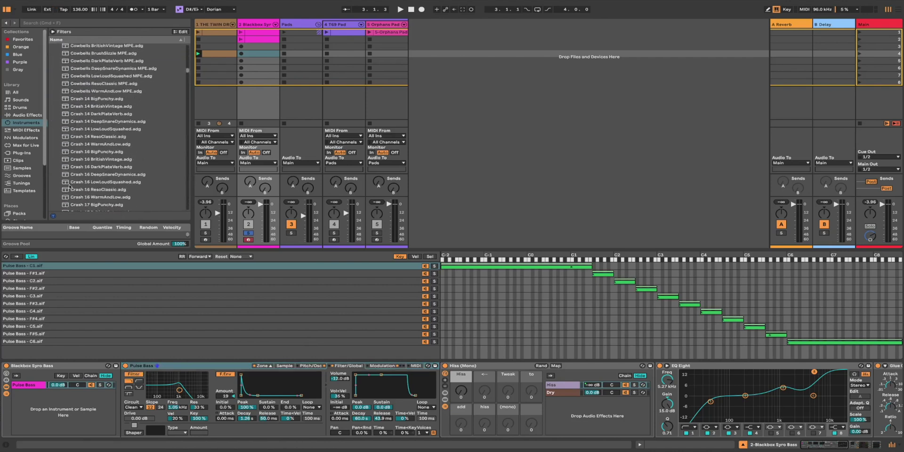
pyautogui.scroll(-10, 70, 187)
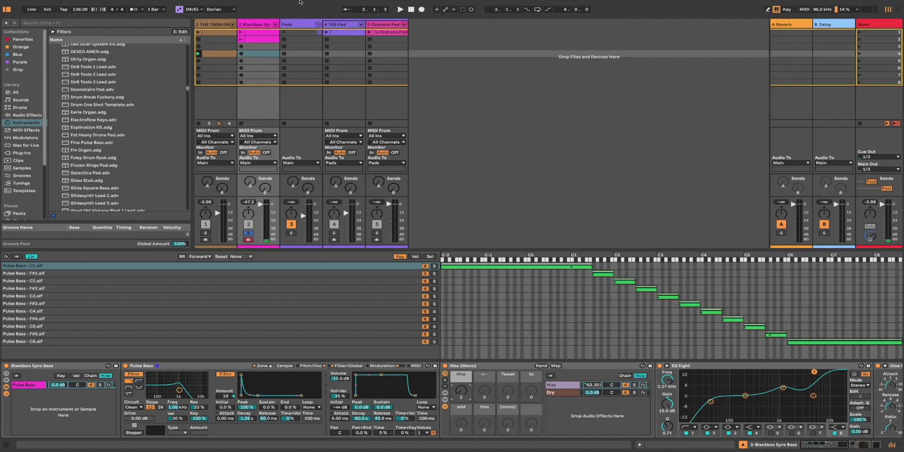
# Step: Create an empty MIDI clip in the Blackbox Syro Bass track's fourth slot and hide its velocity and chance lanes
pyautogui.doubleClick(271, 58)
pyautogui.moveTo(272, 60); pyautogui.dragTo(264, 53)
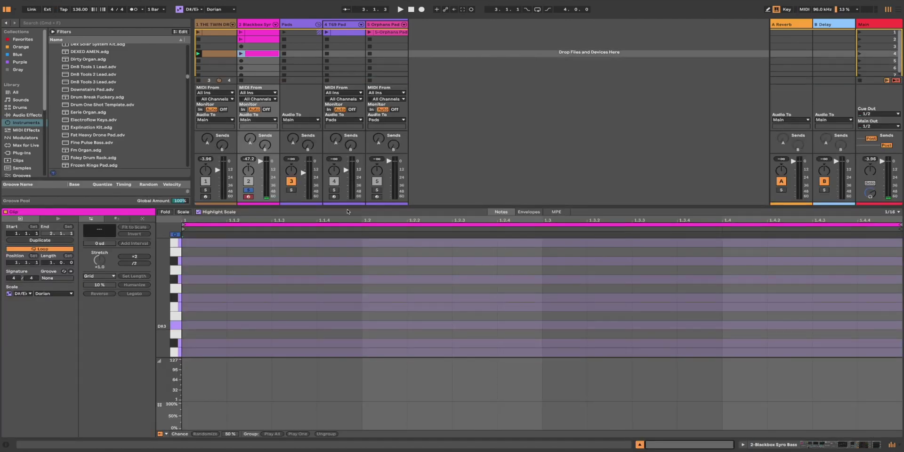
pyautogui.click(160, 434)
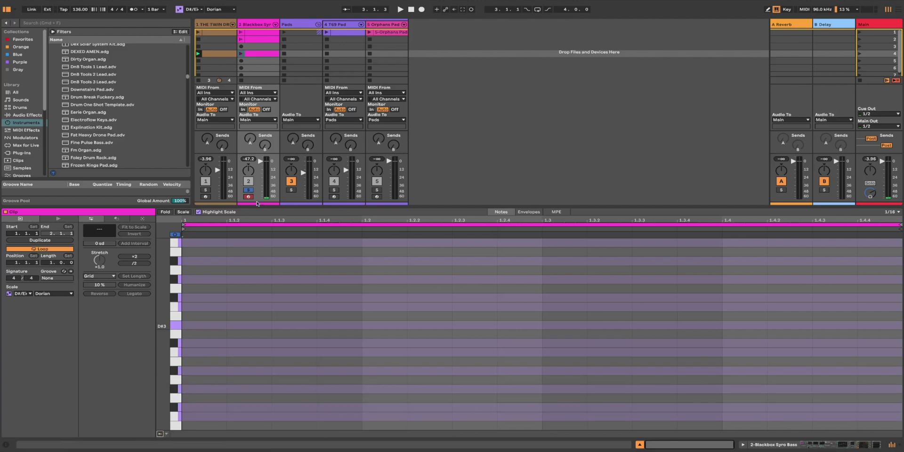
# Step: Enlarge the note editor, add 1/16 D#0 notes at 1.1.1, 1.1.4 and 1.2.3, and launch the bass clip
pyautogui.moveTo(257, 205); pyautogui.dragTo(257, 111)
pyautogui.rightClick(273, 104)
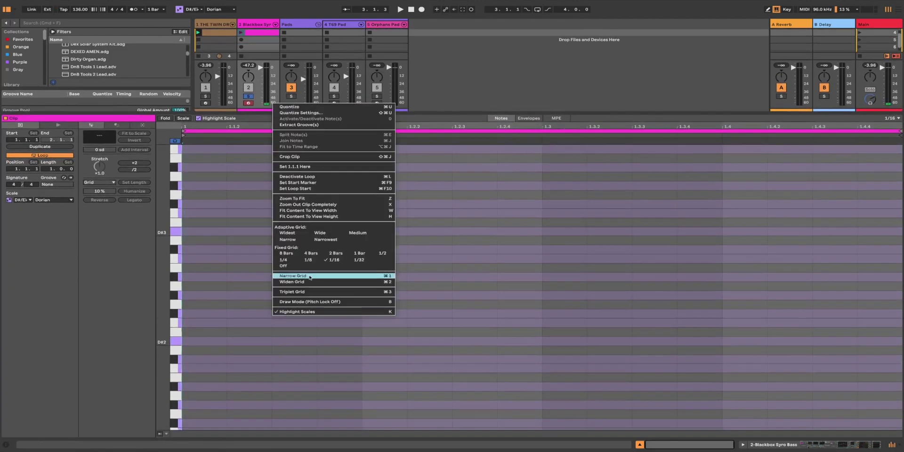
pyautogui.click(246, 340)
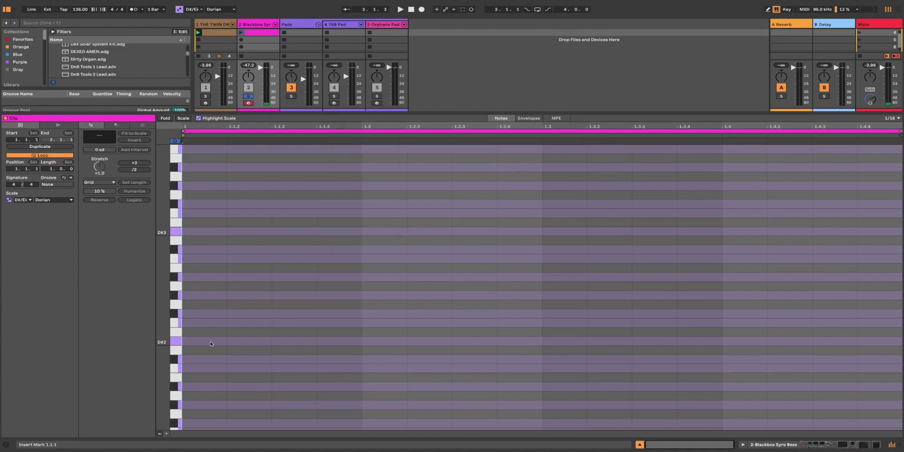
pyautogui.scroll(-6, 210, 344)
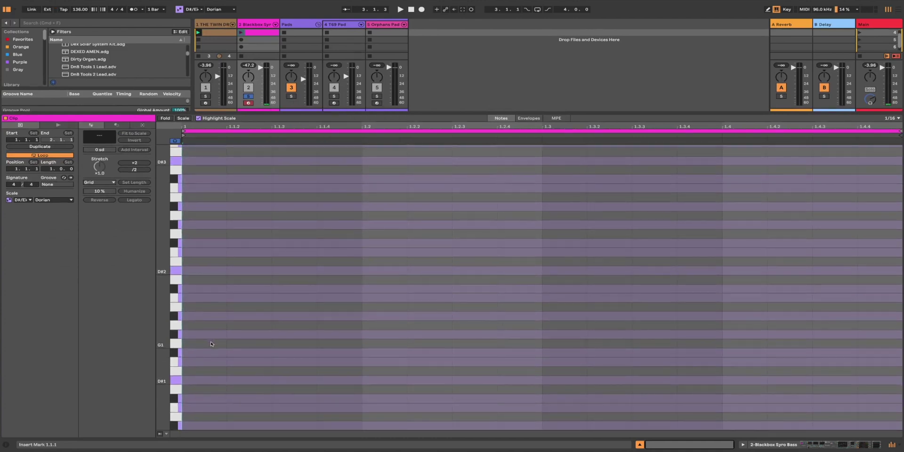
pyautogui.doubleClick(204, 403)
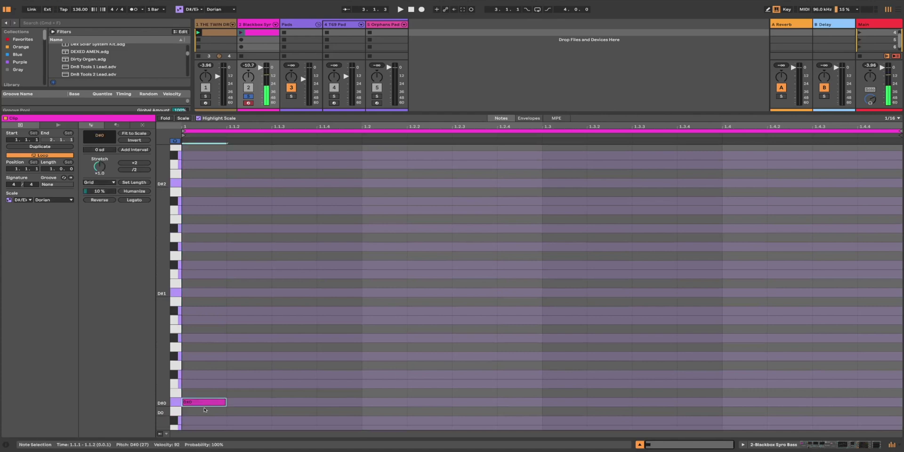
pyautogui.doubleClick(353, 401)
pyautogui.doubleClick(473, 402)
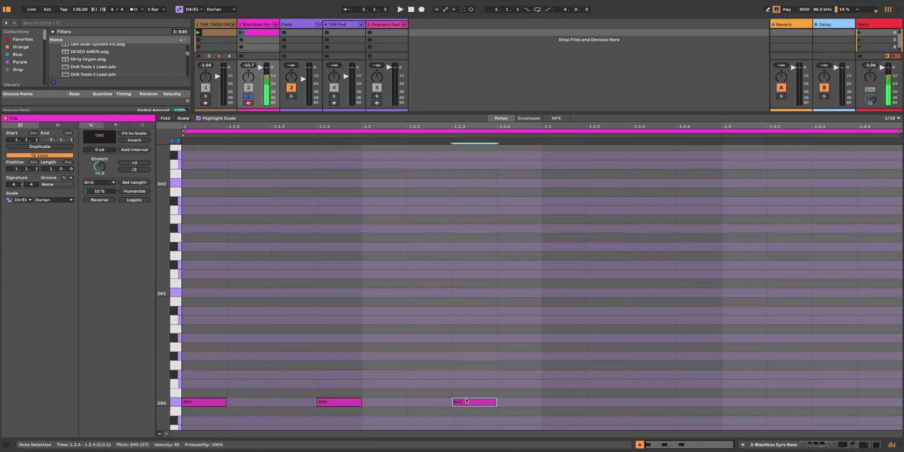
pyautogui.click(241, 32)
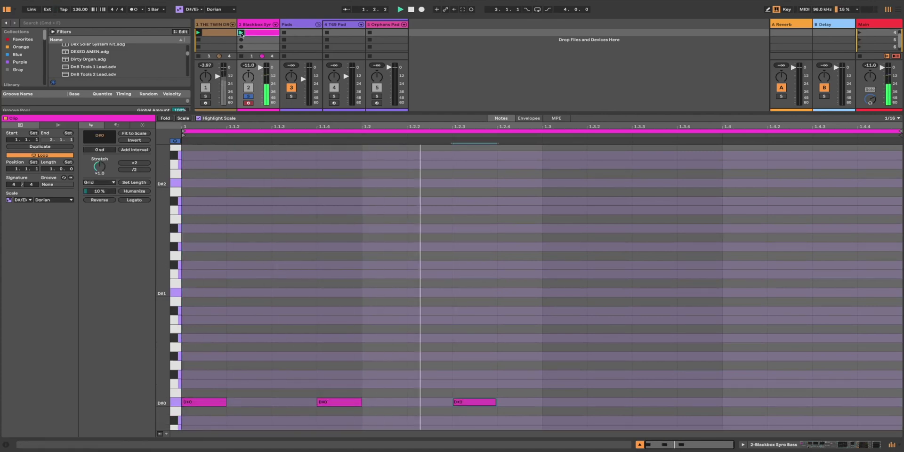
# Step: Add a C#0 note from 1.4 to the end of the bar and an F#0 note from 1.3.3 to 1.4
pyautogui.scroll(-1, 732, 405)
pyautogui.scroll(-1, 732, 405)
pyautogui.doubleClick(739, 368)
pyautogui.moveTo(769, 370); pyautogui.dragTo(897, 371)
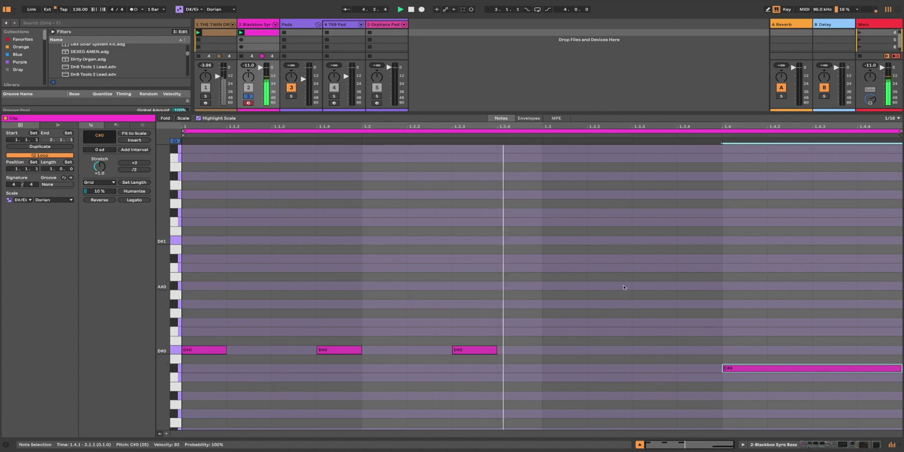
pyautogui.doubleClick(648, 349)
pyautogui.moveTo(647, 351); pyautogui.dragTo(723, 324)
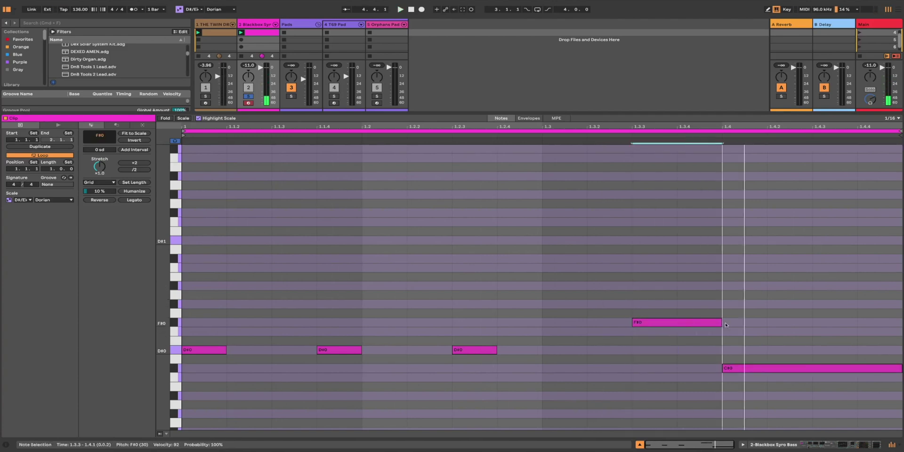
# Step: Narrow the grid to 1/32 and draw short notes G#0 at 1.1.2, B#0 at 1.1.3, C#1 at 1.2 and A#0 at 1.2.2
pyautogui.click(685, 360)
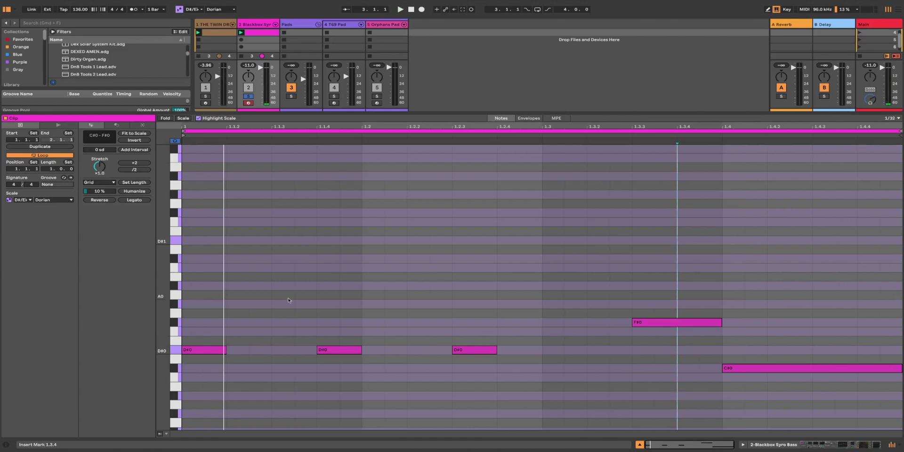
pyautogui.press('b')
pyautogui.click(239, 303)
pyautogui.click(291, 268)
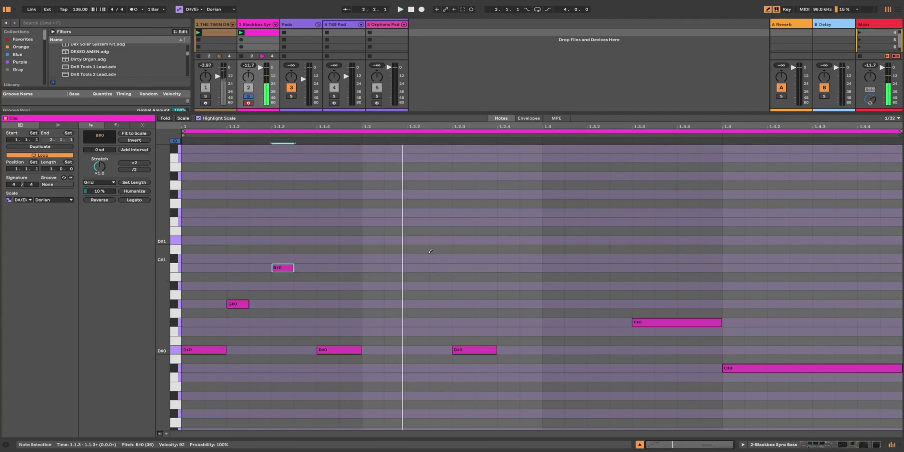
pyautogui.click(396, 258)
pyautogui.click(402, 258)
pyautogui.click(376, 258)
pyautogui.click(423, 285)
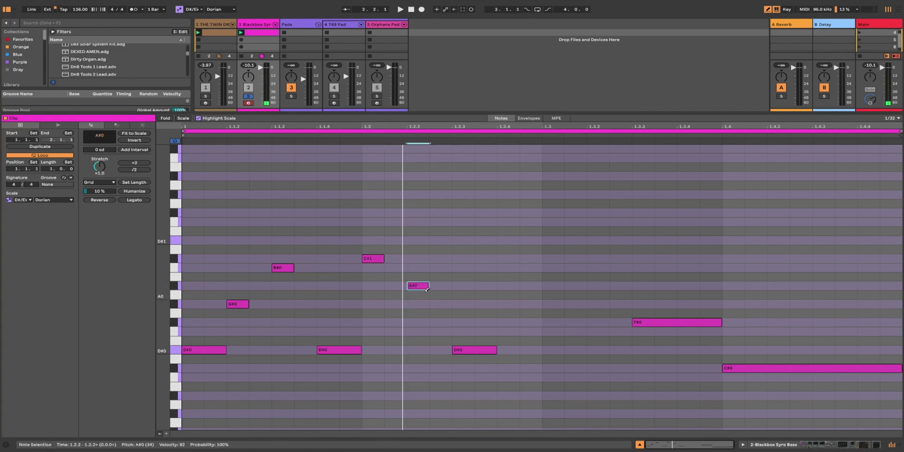
# Step: Try a 1/16 grid for the A#0 note at 1.2.2, and redraw the note at 1/32 length
pyautogui.rightClick(427, 288)
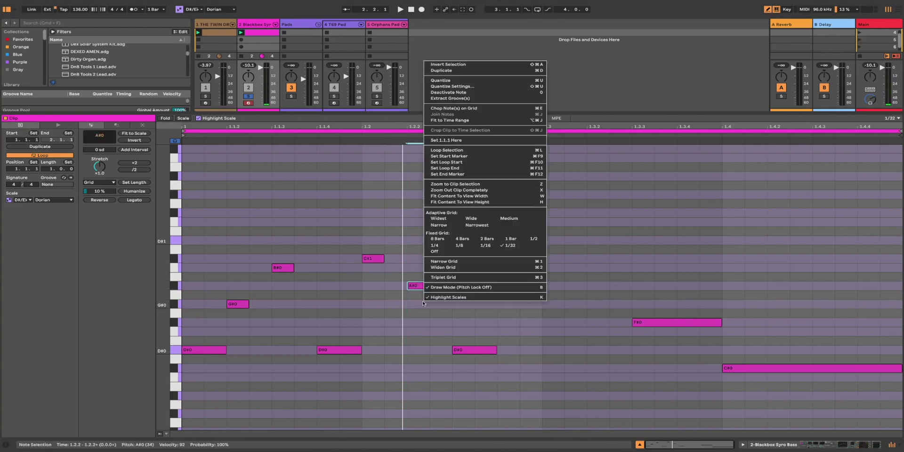
pyautogui.click(482, 248)
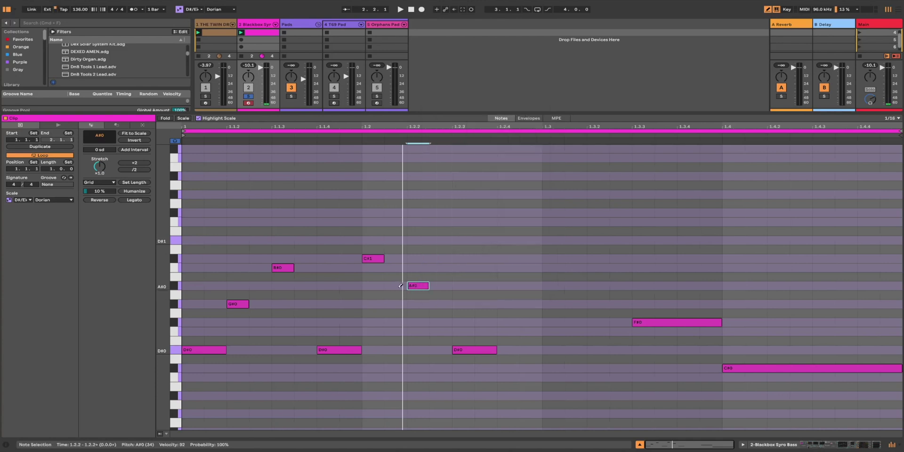
pyautogui.click(396, 285)
pyautogui.click(420, 285)
pyautogui.click(395, 285)
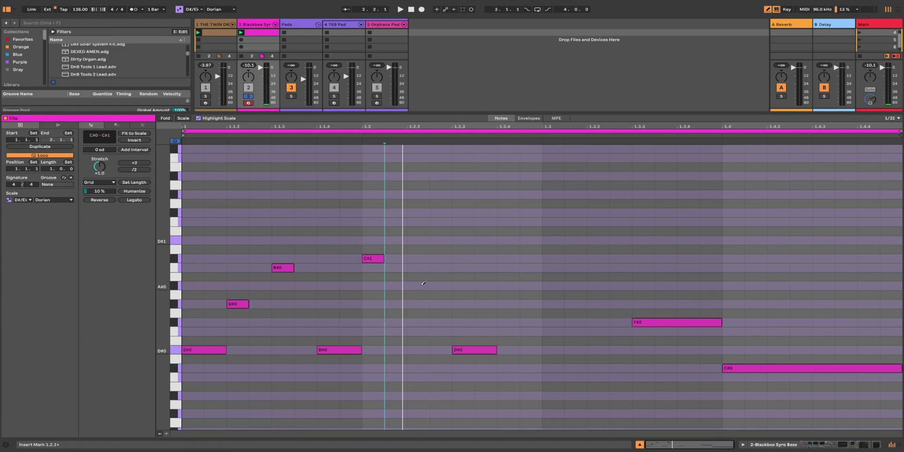
pyautogui.click(414, 285)
# Step: Play the bass clip and transpose the short A#0 note at 1.2.2 up one octave to A#1
pyautogui.press('space')
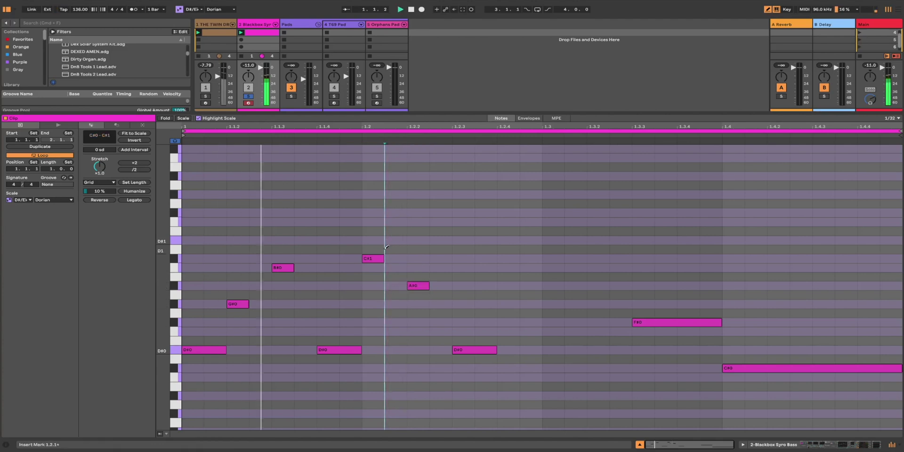
pyautogui.click(417, 286)
pyautogui.hotkey('shift', 'Up')
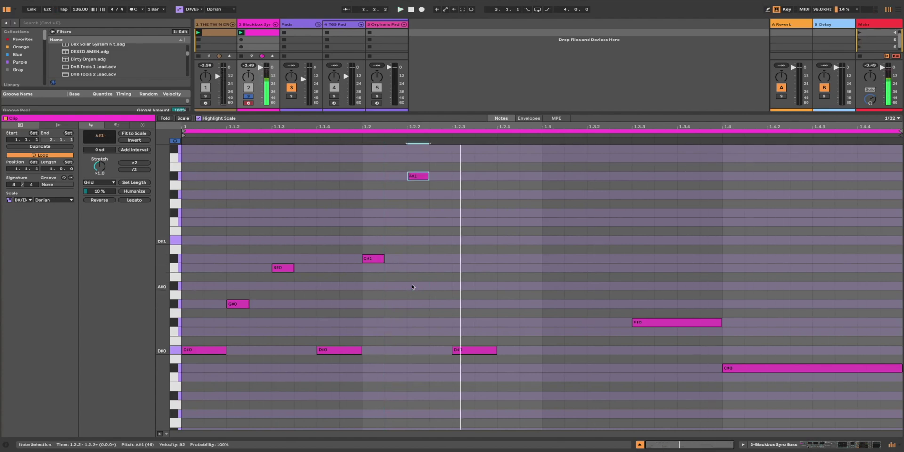
pyautogui.click(428, 258)
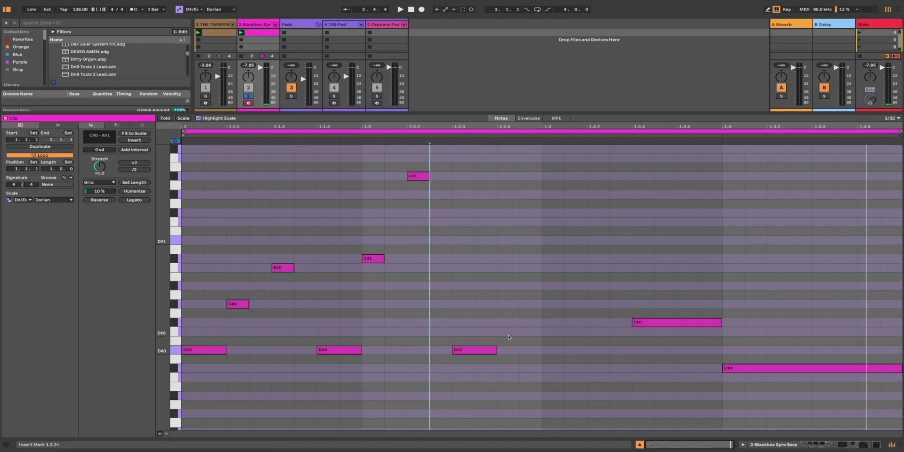
# Step: Draw 1/32 notes C#1 at 1.3 and C#2 at 1.3.2, and play the clip
pyautogui.press('b')
pyautogui.click(559, 257)
pyautogui.click(592, 148)
pyautogui.press('space')
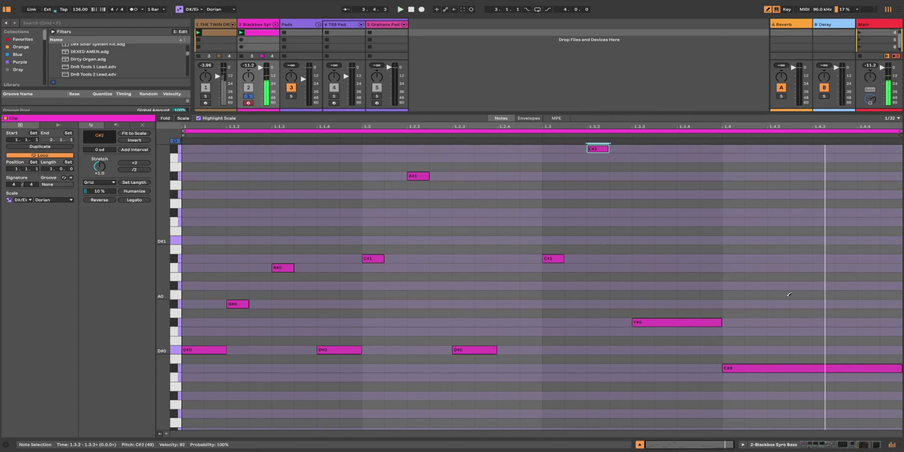
# Step: Show the bass clip's envelopes and choose the MIDI Ctrl Pitch Bend envelope
pyautogui.click(538, 119)
pyautogui.click(210, 433)
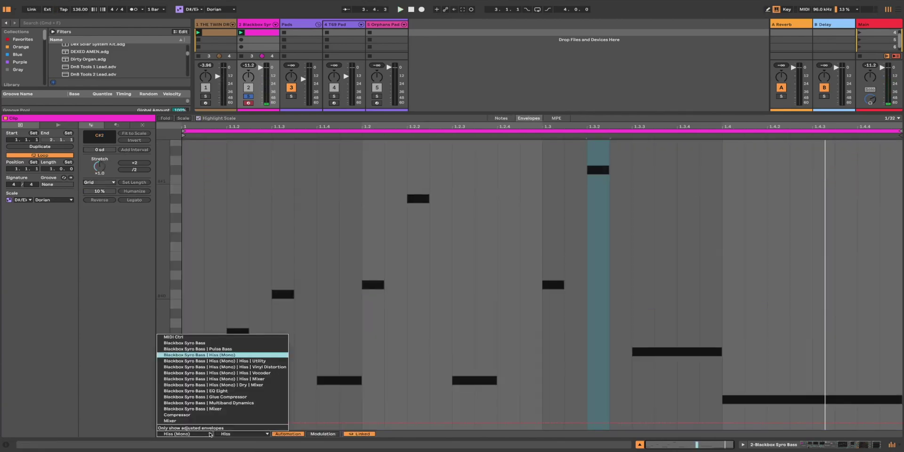
pyautogui.click(179, 337)
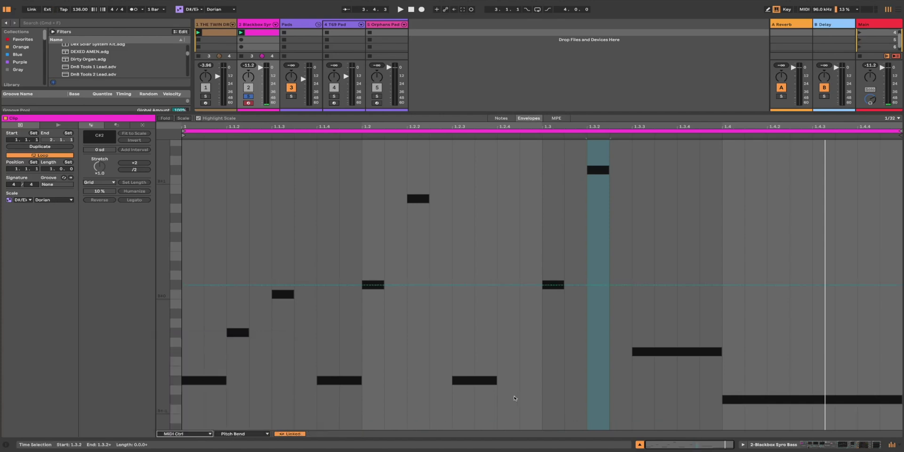
# Step: Add pitch-bend breakpoints at 1.3.3, 1.3.4 and 1.4, shaping an upward peak at 1.3.4 over the F#0 note
pyautogui.click(631, 286)
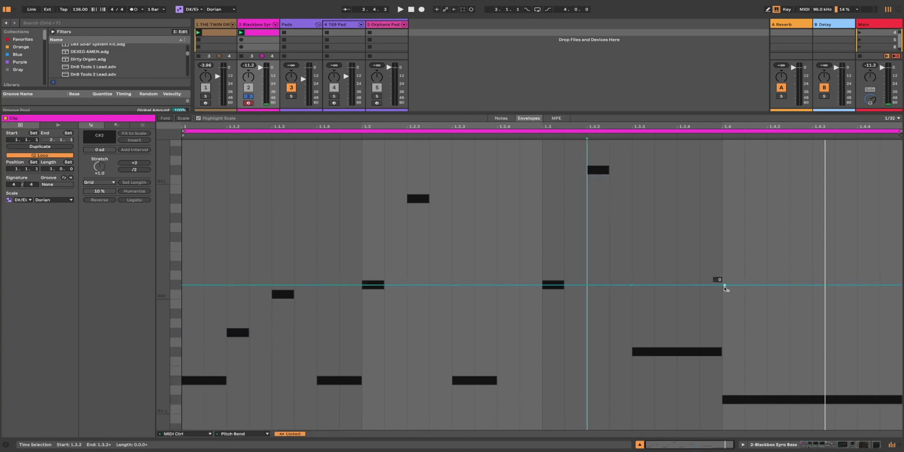
pyautogui.click(722, 286)
pyautogui.moveTo(677, 285); pyautogui.dragTo(677, 277)
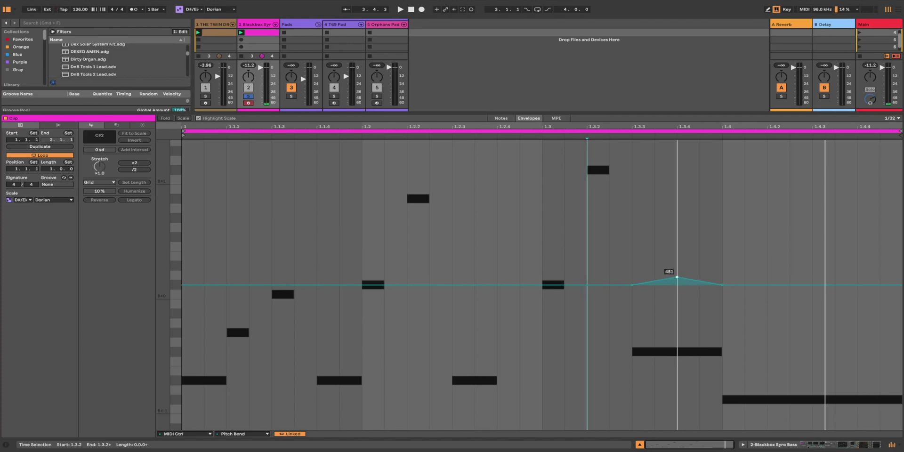
pyautogui.moveTo(677, 277); pyautogui.dragTo(677, 265)
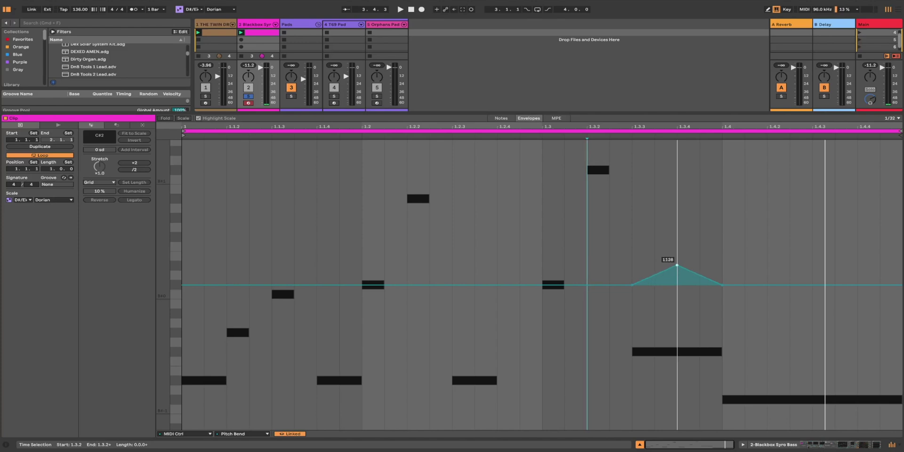
pyautogui.moveTo(677, 265); pyautogui.dragTo(677, 161)
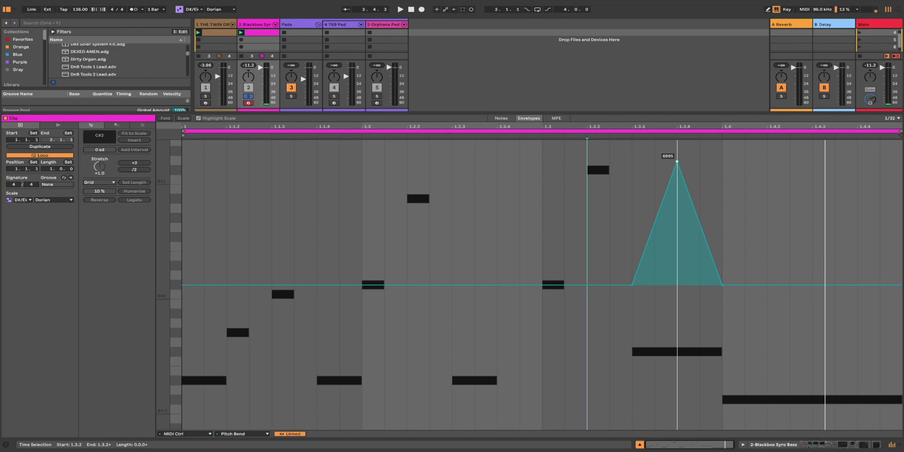
pyautogui.moveTo(677, 162); pyautogui.dragTo(677, 270)
# Step: Set the pitch-bend breakpoint at 1.3.4 to exactly 7000, play it, and move the curve's return point from 1.4 a 1/32 earlier
pyautogui.rightClick(677, 269)
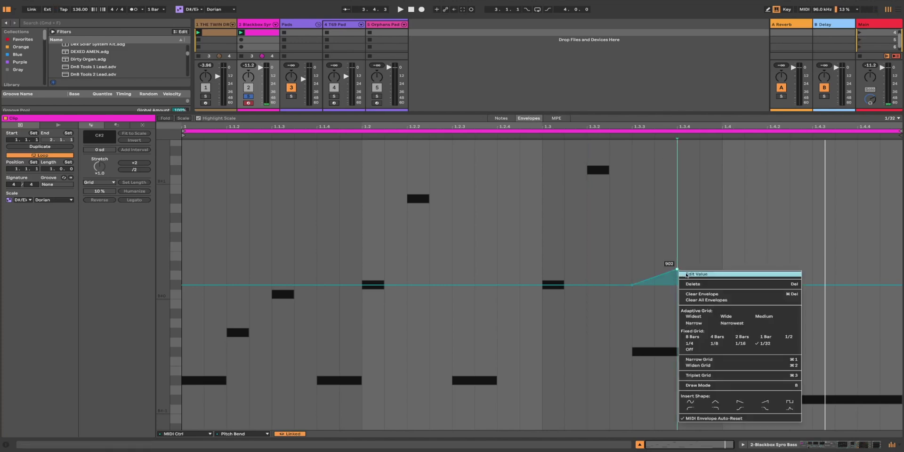
pyautogui.press('Escape')
pyautogui.write('70')
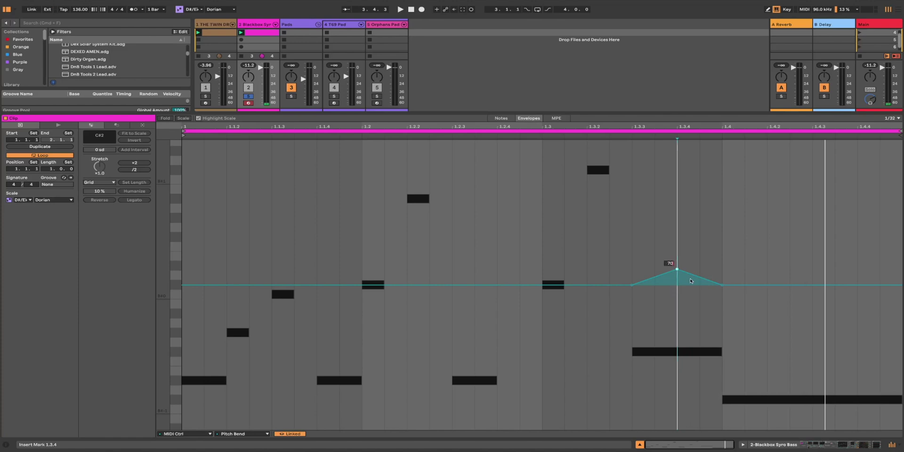
pyautogui.write('00')
pyautogui.press('Return')
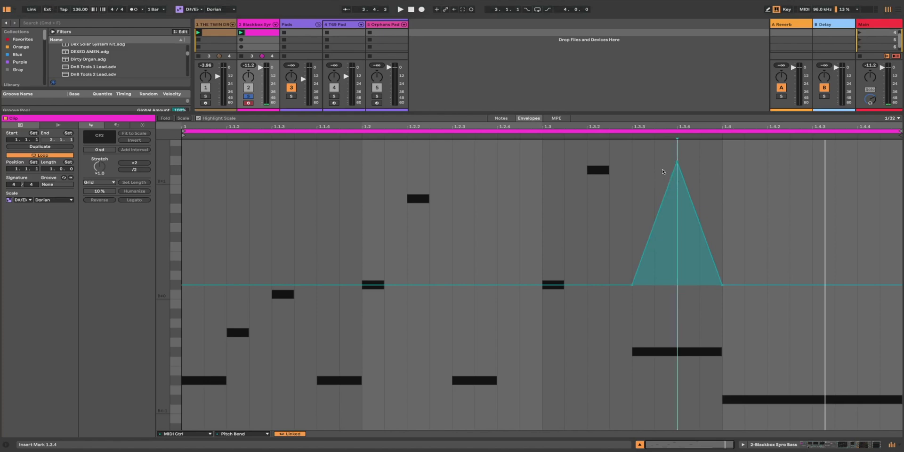
pyautogui.moveTo(682, 163)
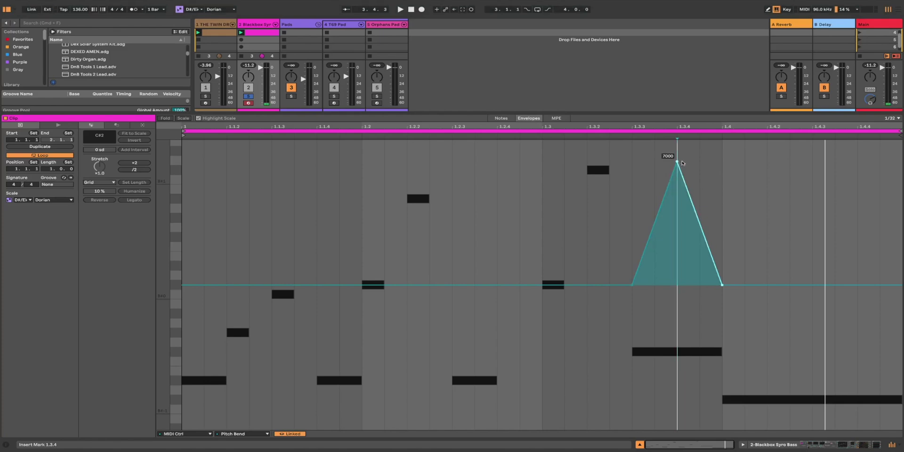
pyautogui.press('space')
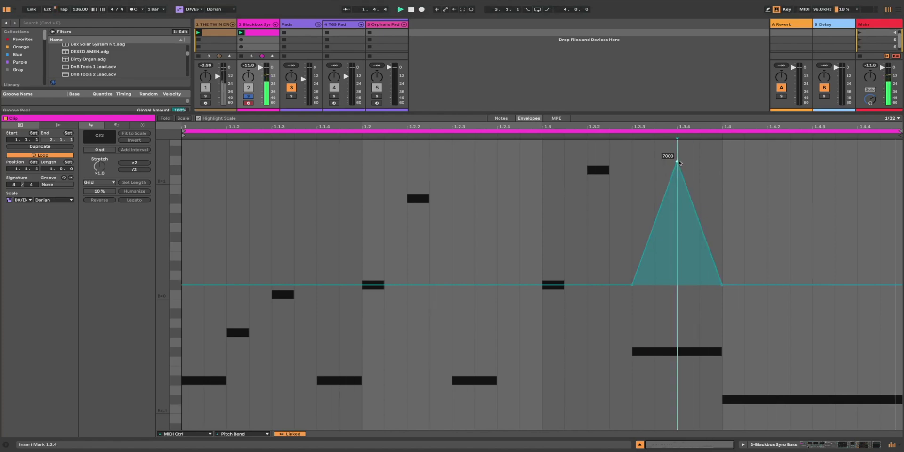
pyautogui.moveTo(722, 285); pyautogui.dragTo(699, 285)
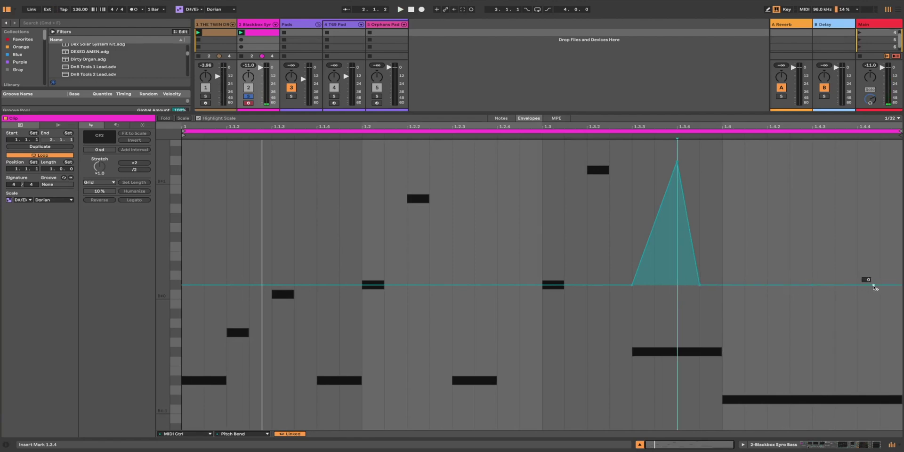
# Step: Add a downward pitch bend from 1.4.3 to the bar's end, reaching about -6970 at 1.4.4, and play it
pyautogui.click(857, 285)
pyautogui.moveTo(857, 284); pyautogui.dragTo(858, 407)
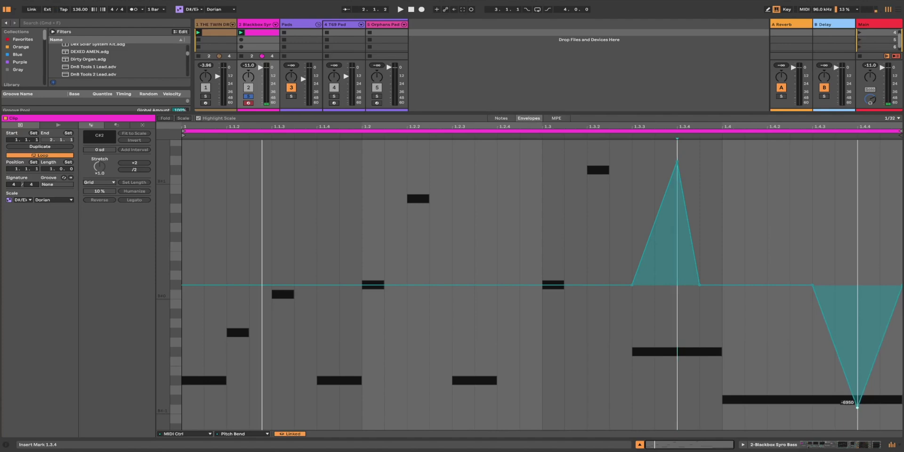
pyautogui.moveTo(858, 407); pyautogui.dragTo(858, 408)
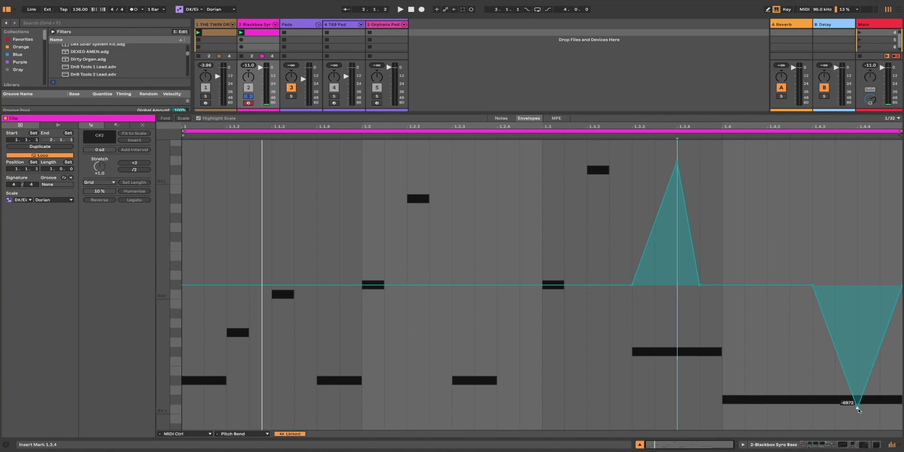
pyautogui.press('space')
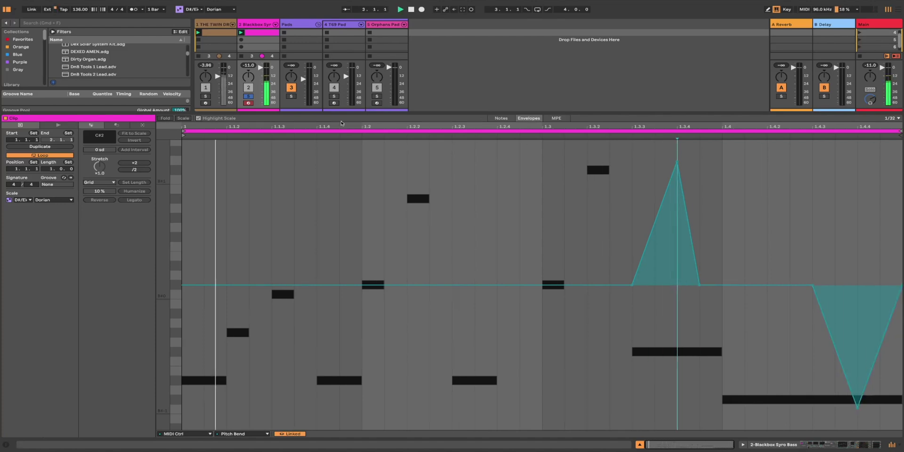
# Step: Solo the drum track alongside the Blackbox Syro Bass track and play both clips together
pyautogui.click(209, 97)
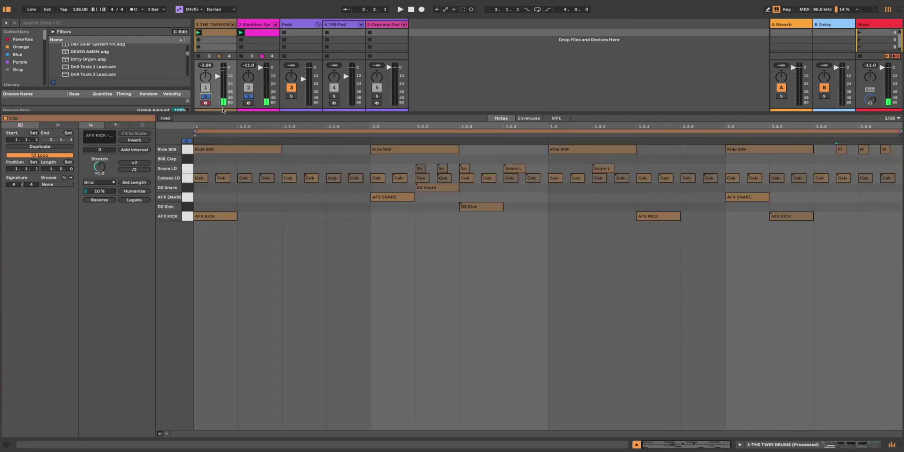
pyautogui.press('space')
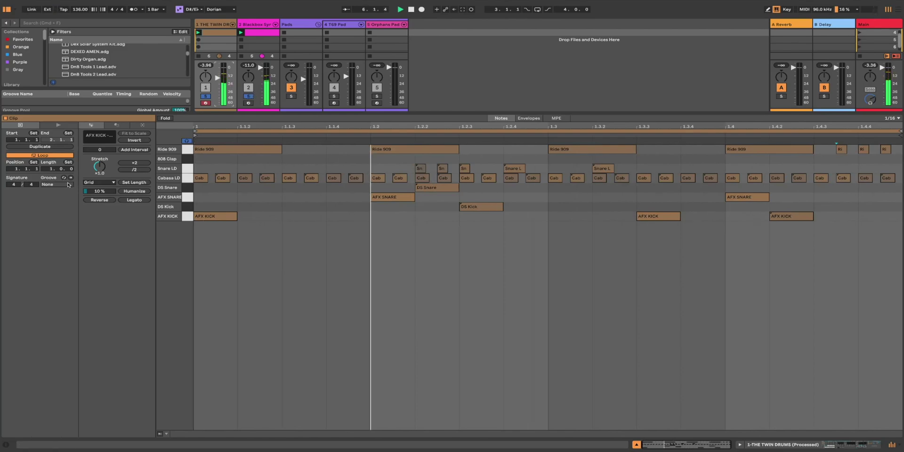
# Step: Solo the T69 Pad track and show its Operator's oscillator A settings and pitch envelope in an enlarged Session View
pyautogui.moveTo(218, 115); pyautogui.dragTo(218, 237)
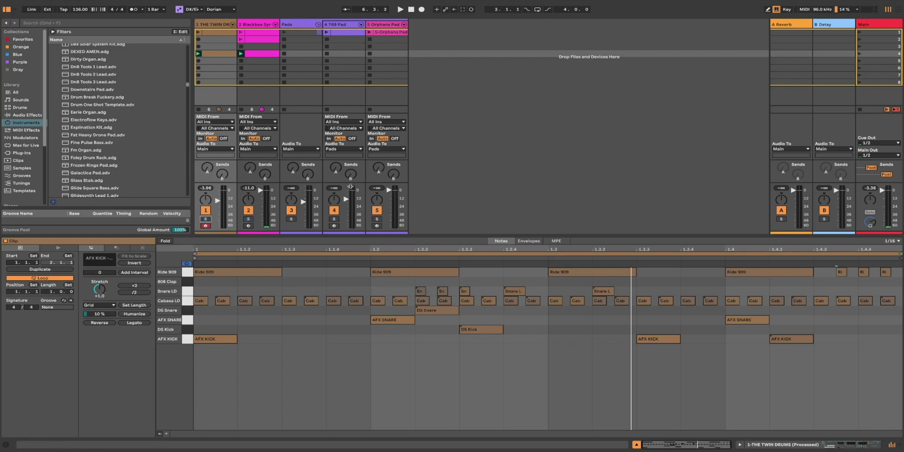
pyautogui.click(332, 220)
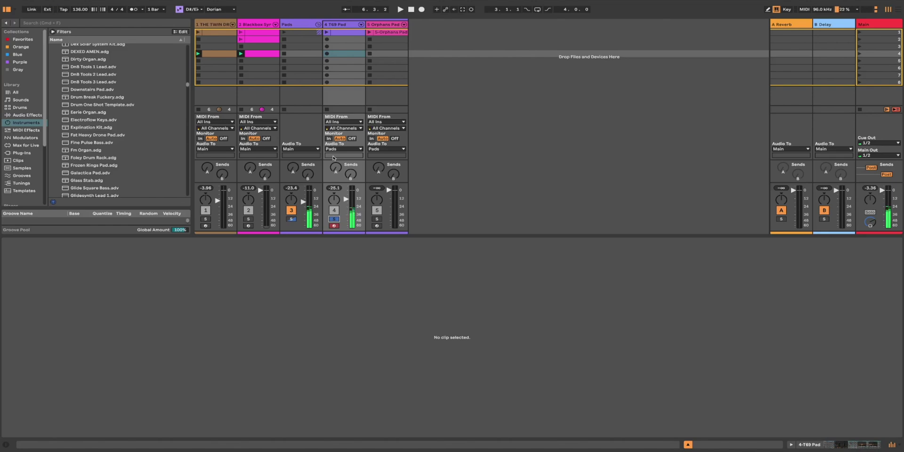
pyautogui.click(343, 27)
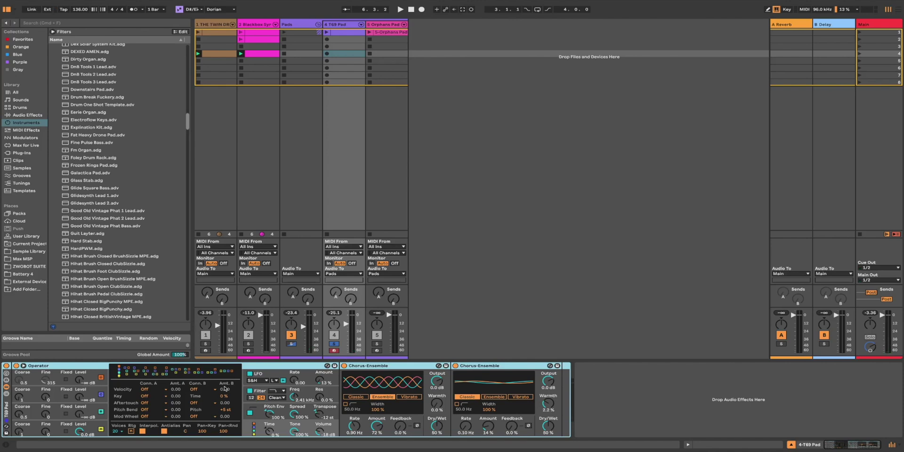
pyautogui.click(56, 428)
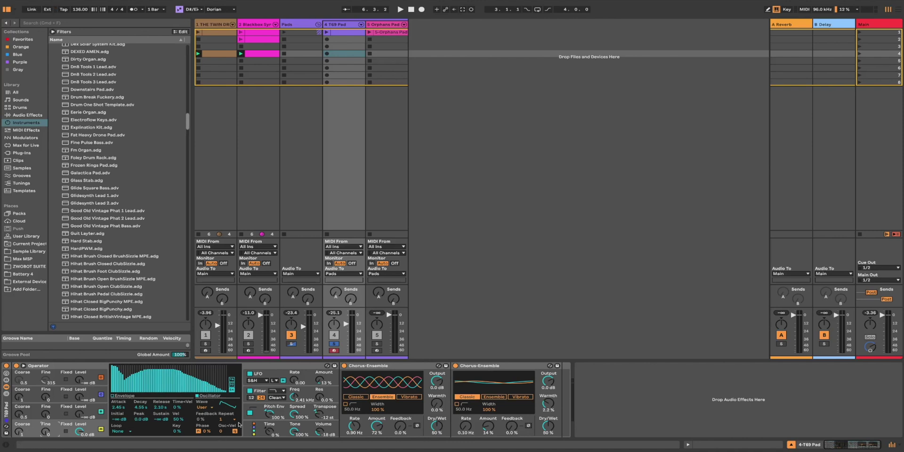
pyautogui.click(261, 415)
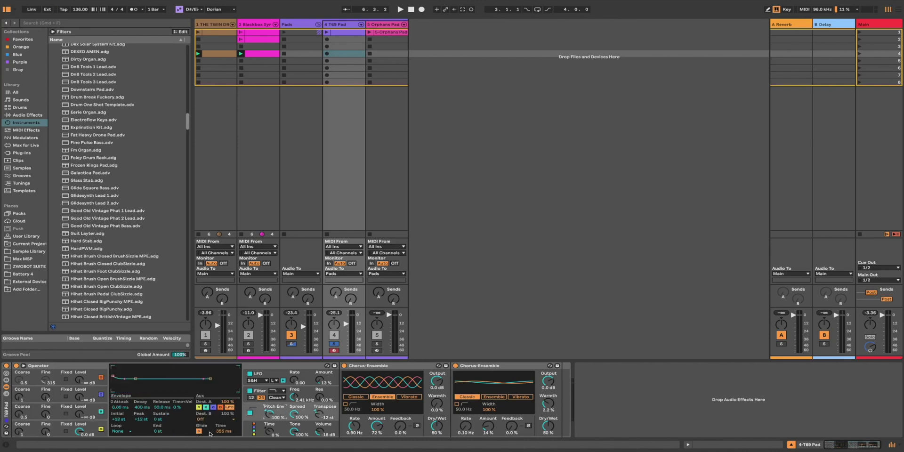
# Step: Audition the T69 Pad with Operator's pitch envelope and glide switched off, and switch both back on
pyautogui.click(250, 412)
pyautogui.click(198, 431)
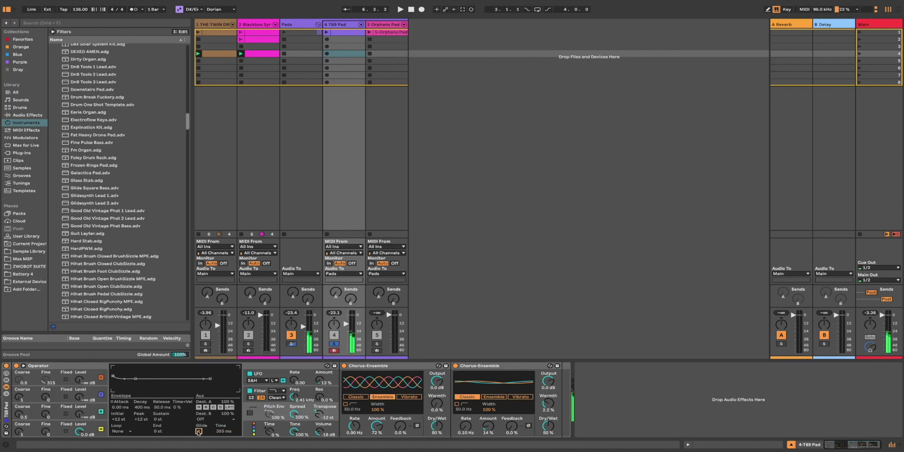
pyautogui.click(199, 431)
pyautogui.click(250, 413)
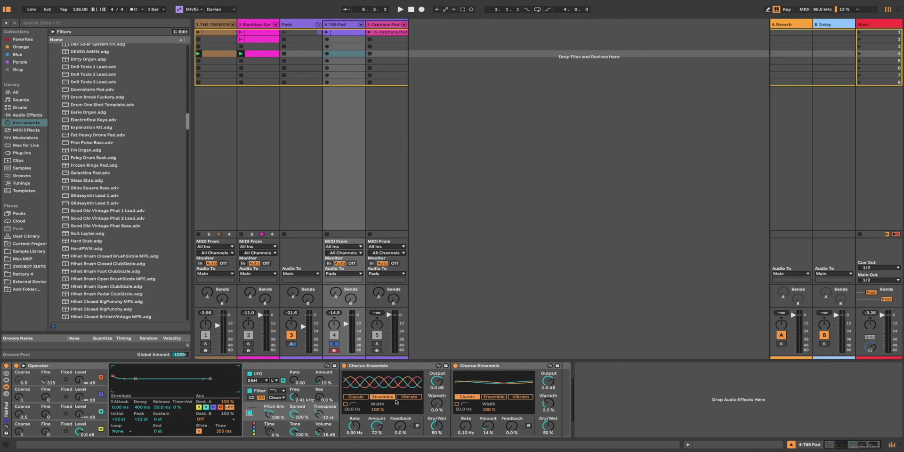
# Step: Create a clip in the T69 Pad track's fourth slot with a 4-bar loop length and a 1 Bar fixed grid
pyautogui.doubleClick(349, 55)
pyautogui.click(50, 292)
pyautogui.write('4')
pyautogui.press('Return')
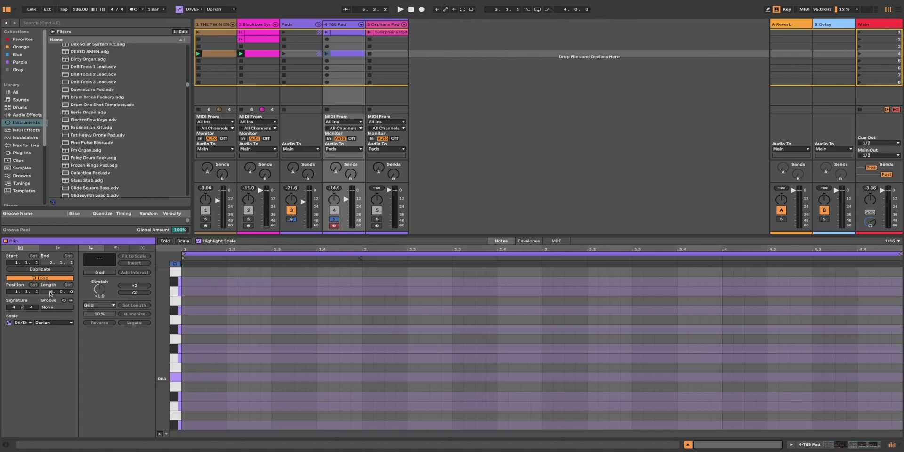
pyautogui.rightClick(292, 332)
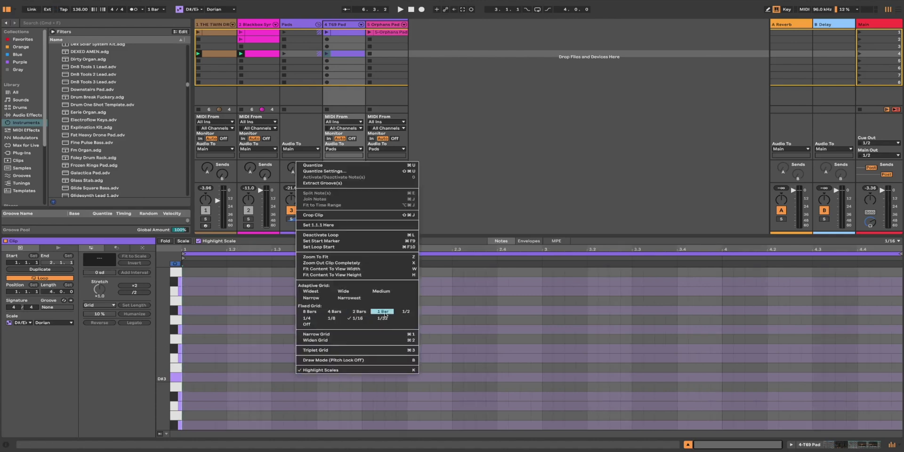
pyautogui.click(355, 314)
# Step: Add one-bar D#3 and G#3 notes in bar 1 of the pad clip and transpose both up an octave
pyautogui.scroll(-1, 282, 377)
pyautogui.doubleClick(222, 366)
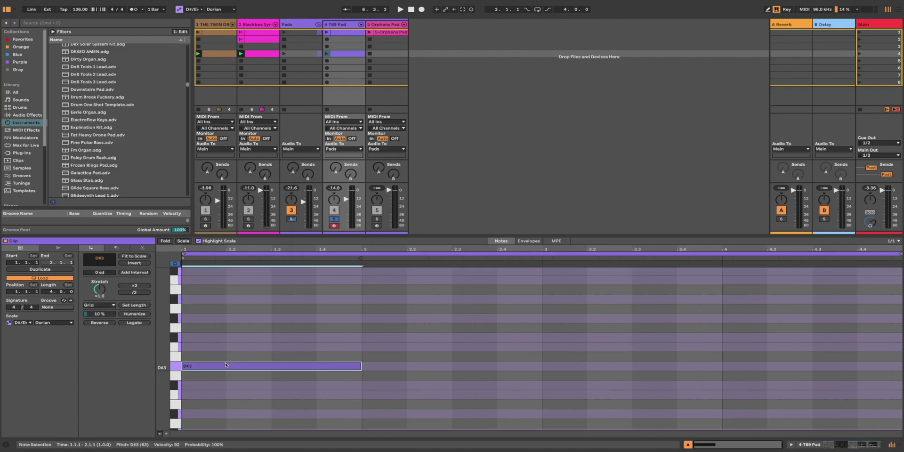
pyautogui.rightClick(223, 331)
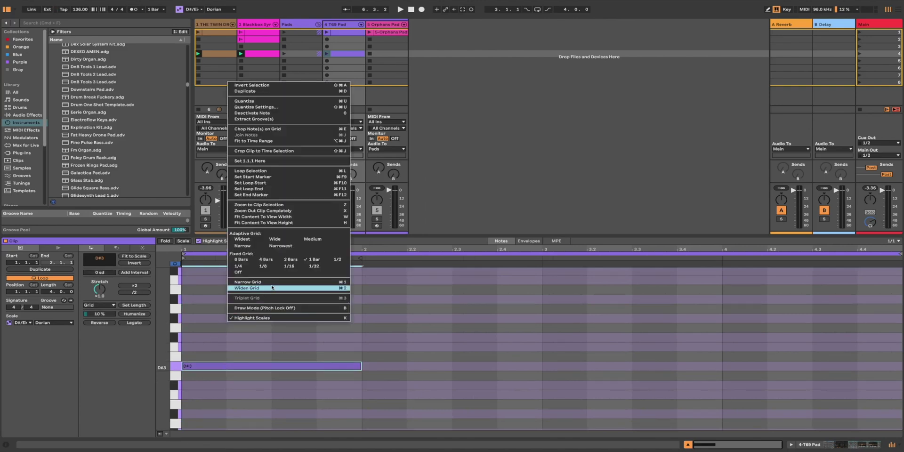
pyautogui.click(318, 337)
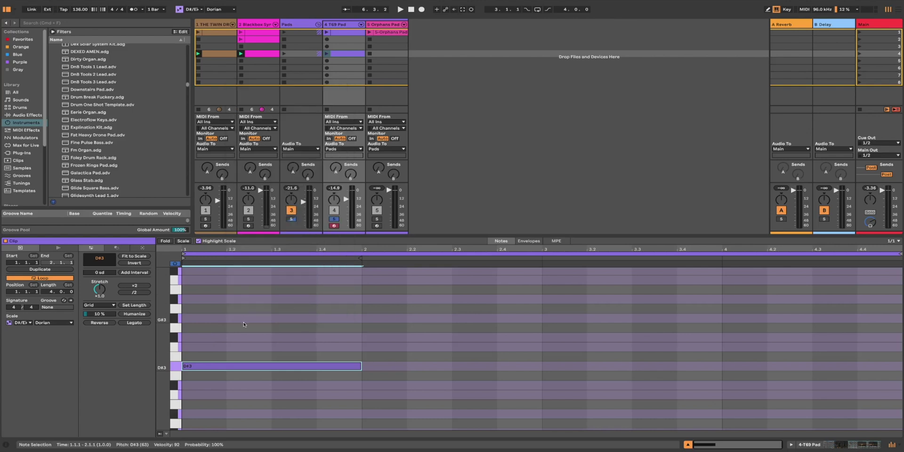
pyautogui.scroll(2, 237, 333)
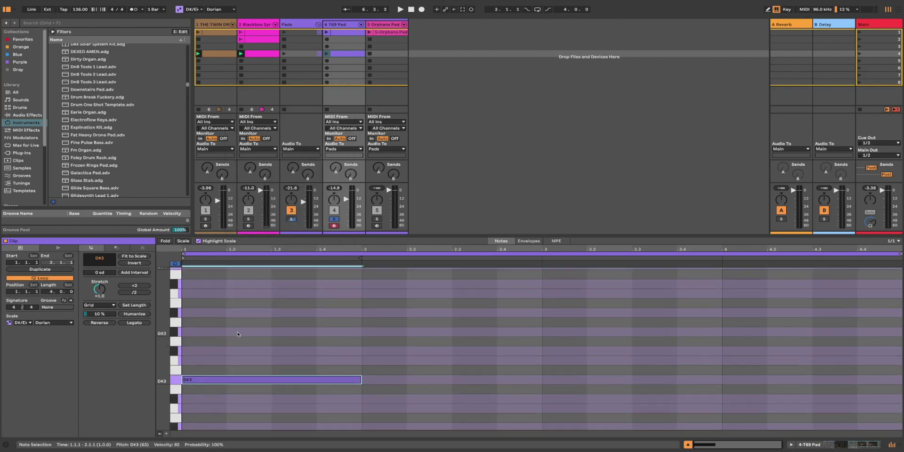
pyautogui.doubleClick(237, 333)
pyautogui.moveTo(226, 322); pyautogui.dragTo(237, 392)
pyautogui.hotkey('shift', 'Up')
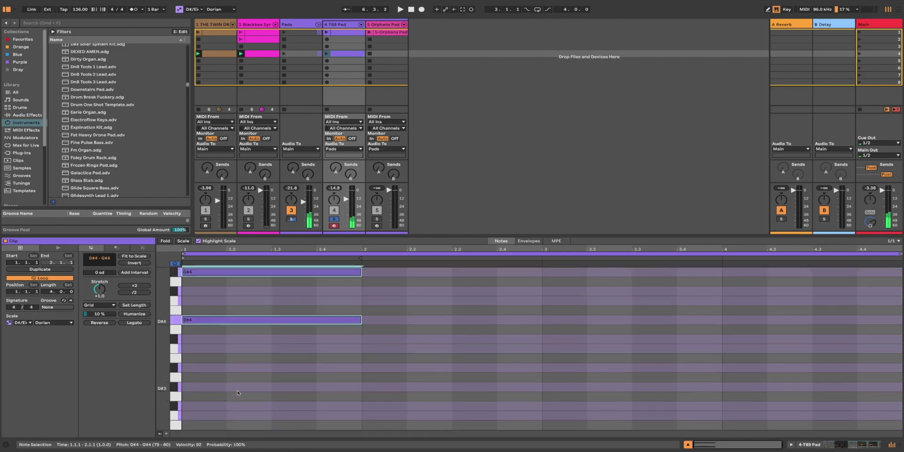
# Step: Add one-bar B#4 and F#4 notes in bar 2, raise the F#4 to G#4, and play the pad clip
pyautogui.scroll(5, 273, 371)
pyautogui.doubleClick(395, 275)
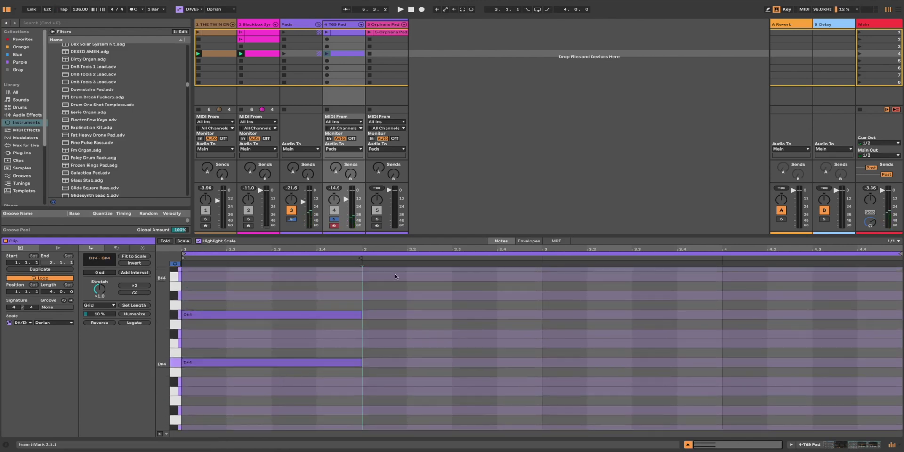
pyautogui.click(385, 333)
pyautogui.doubleClick(385, 334)
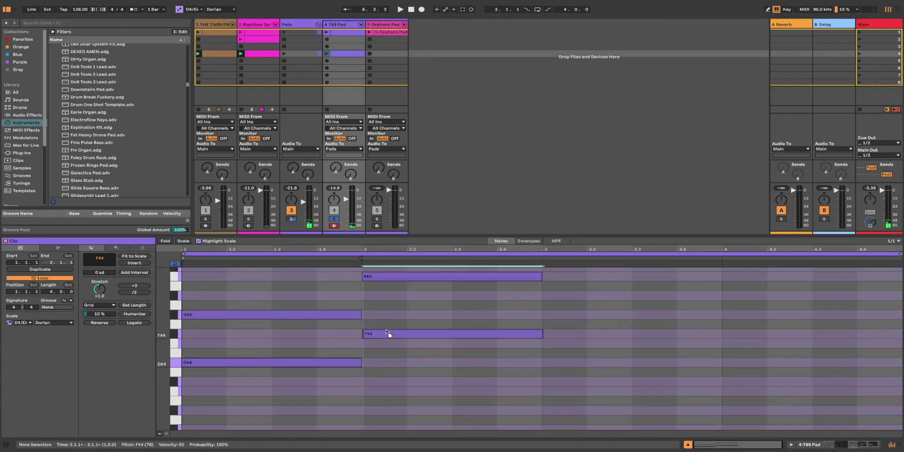
pyautogui.moveTo(385, 334); pyautogui.dragTo(388, 318)
pyautogui.press('space')
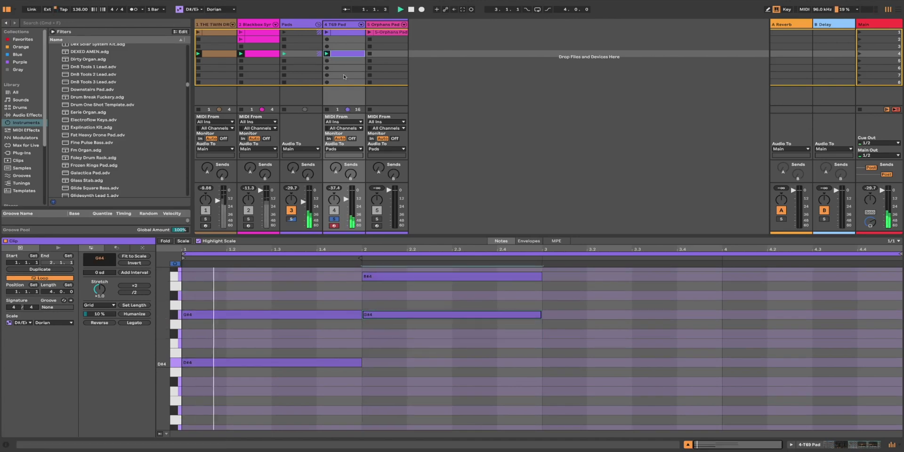
# Step: Add one-bar E#4 and G#4 notes in bar 3 and lower the E#4 to C#4
pyautogui.doubleClick(587, 345)
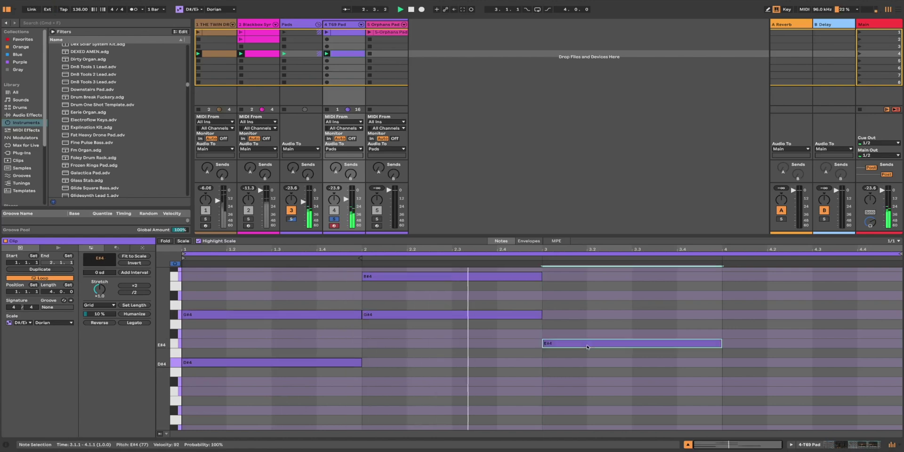
pyautogui.doubleClick(591, 315)
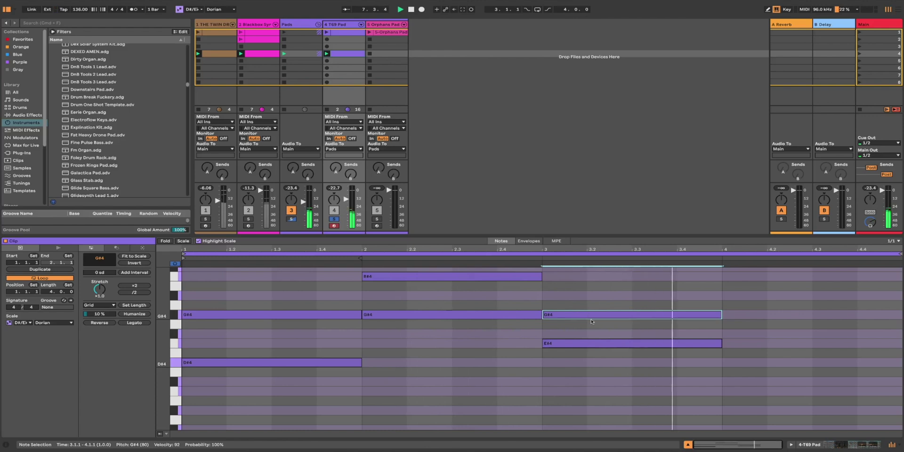
pyautogui.moveTo(588, 341); pyautogui.dragTo(586, 382)
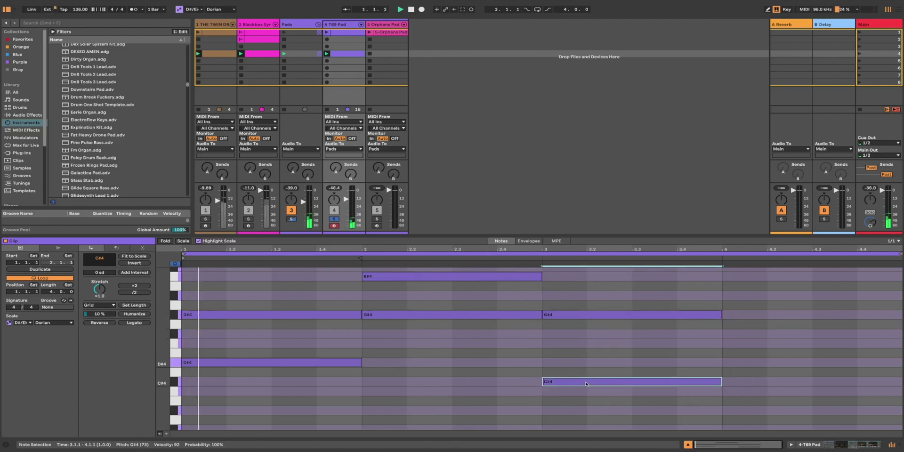
# Step: Limit the note editor to the scale's notes, unsolo the T69 Pad track, and play it with the drums and bass
pyautogui.click(183, 241)
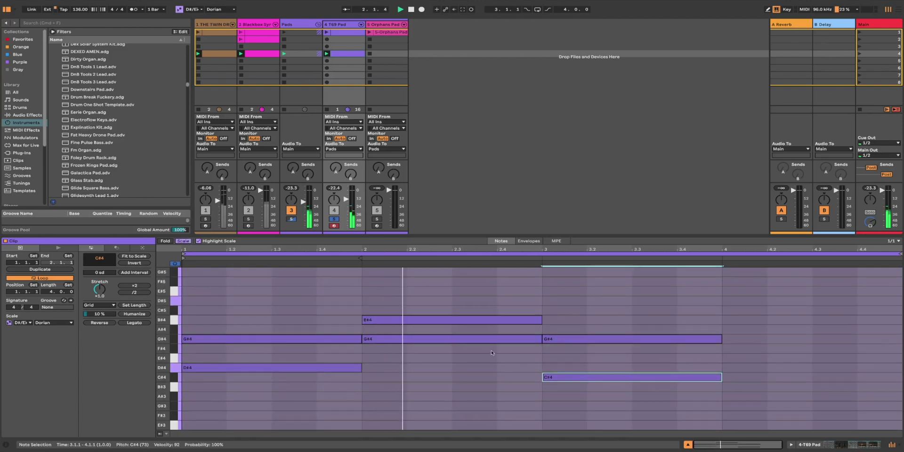
pyautogui.click(536, 290)
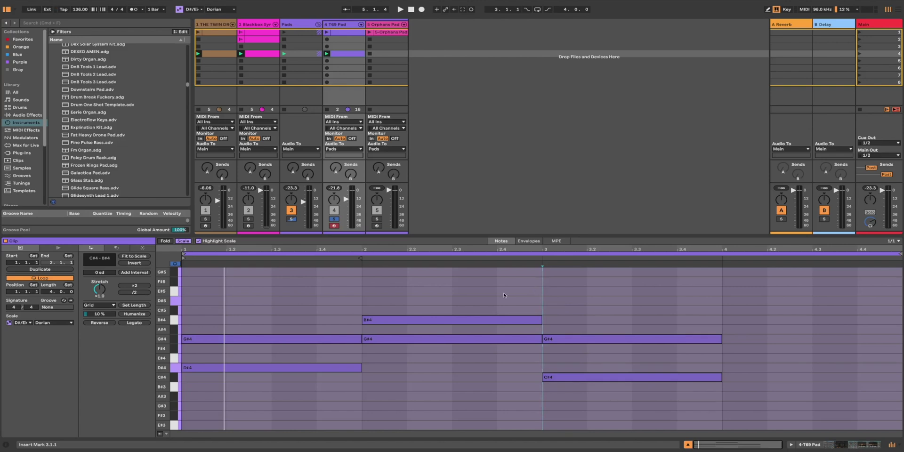
pyautogui.click(730, 310)
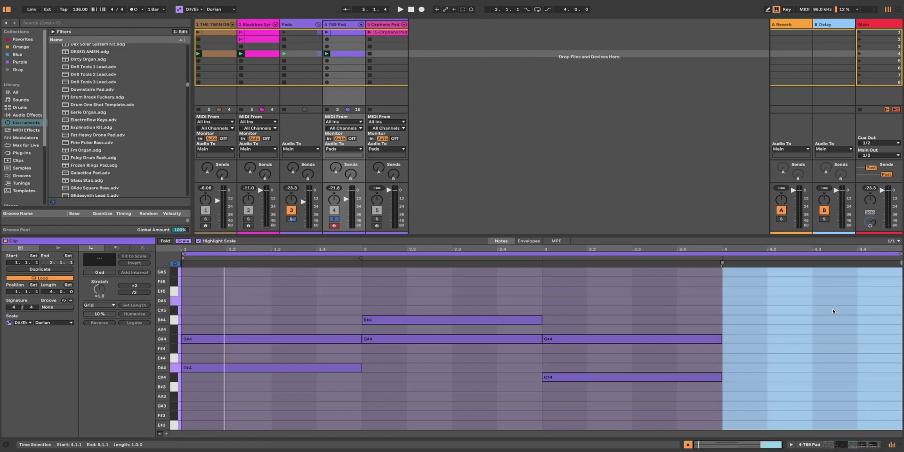
pyautogui.click(473, 182)
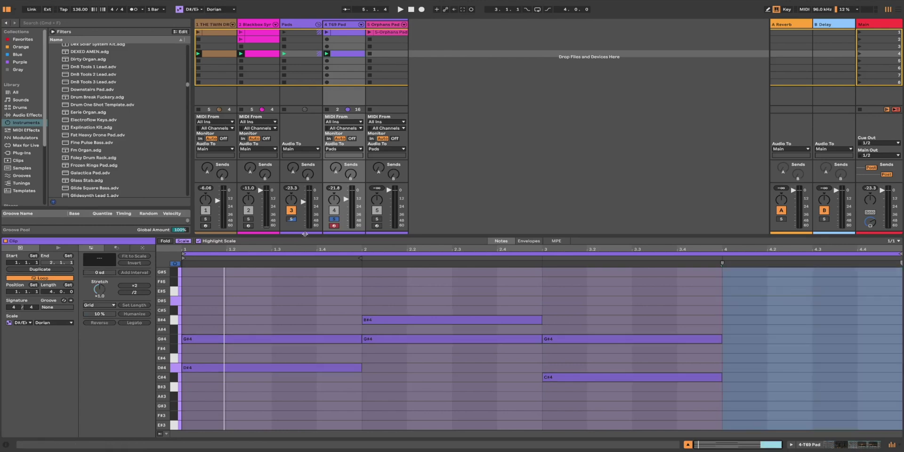
pyautogui.click(333, 219)
pyautogui.press('space')
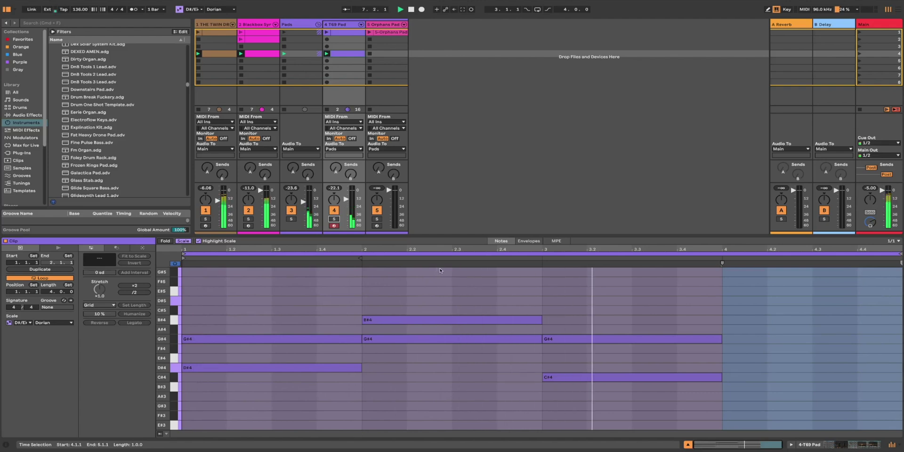
# Step: Lower bar 2's G#4 note to E#4, play it with the other tracks, and move it on to A#3
pyautogui.moveTo(502, 338); pyautogui.dragTo(501, 356)
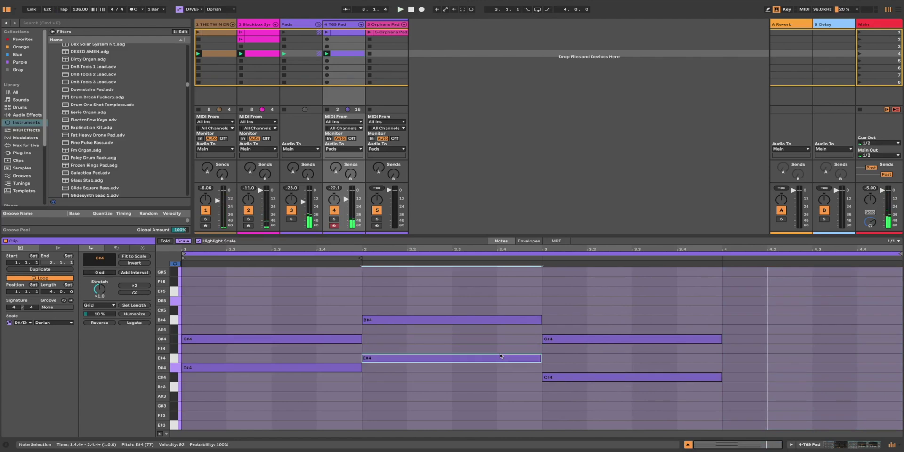
pyautogui.press('space')
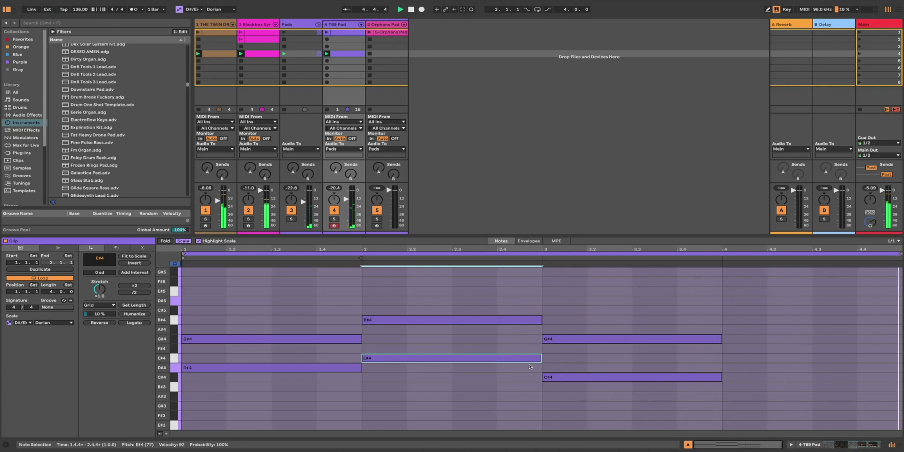
pyautogui.hotkey('shift', 'Down')
pyautogui.press('Up')
pyautogui.press('Up')
pyautogui.press('Up')
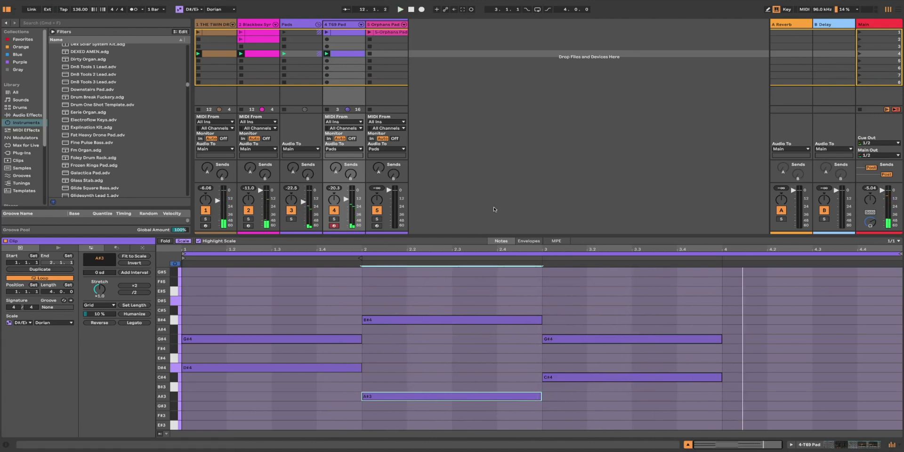
# Step: Arm the Orphans Pad track, open its Operator's oscillator A settings, and sweep the filter frequency up and down
pyautogui.click(380, 225)
pyautogui.click(388, 25)
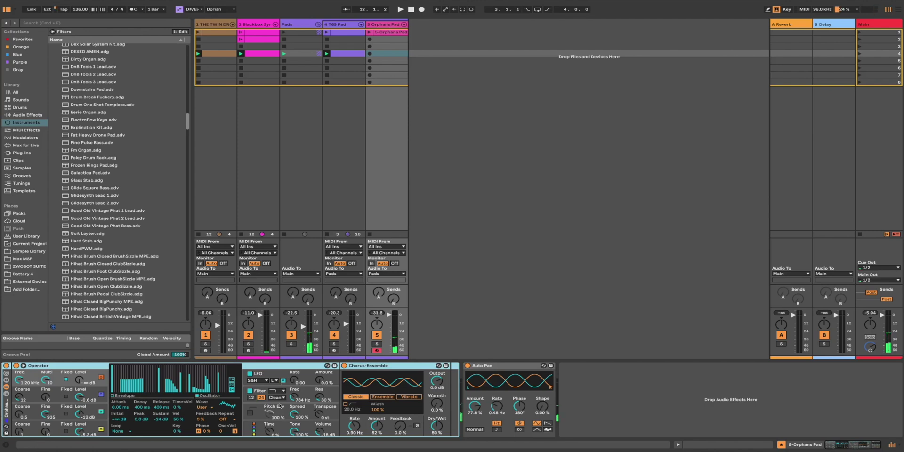
pyautogui.click(59, 429)
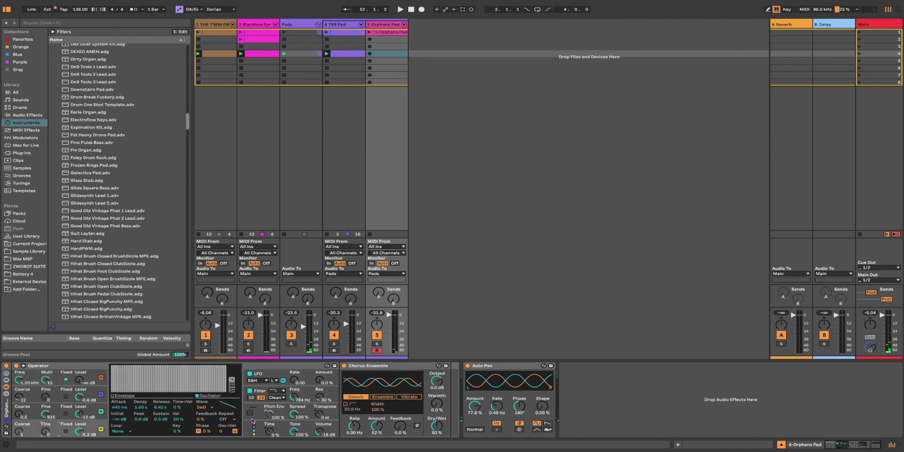
pyautogui.moveTo(288, 399); pyautogui.dragTo(314, 381)
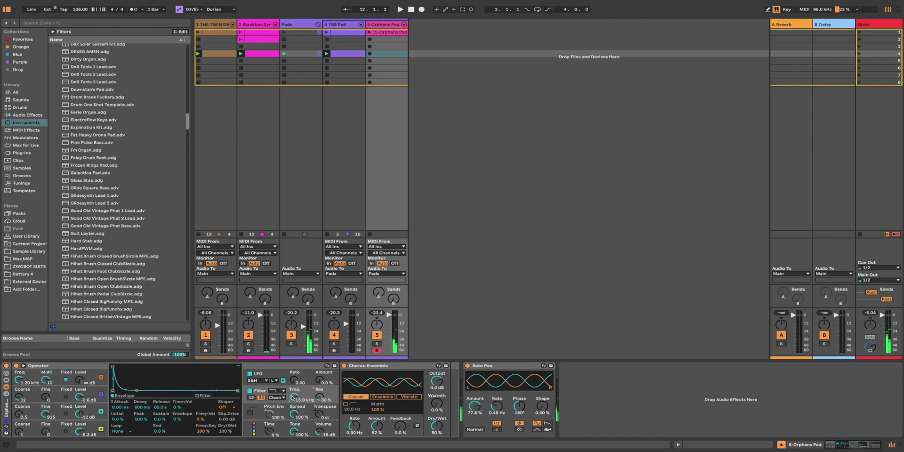
pyautogui.moveTo(294, 396); pyautogui.dragTo(294, 409)
pyautogui.moveTo(291, 396); pyautogui.dragTo(291, 388)
pyautogui.moveTo(293, 397); pyautogui.dragTo(294, 391)
# Step: Create an empty clip in the Orphans Pad track's fourth slot and enlarge its note editor
pyautogui.doubleClick(391, 54)
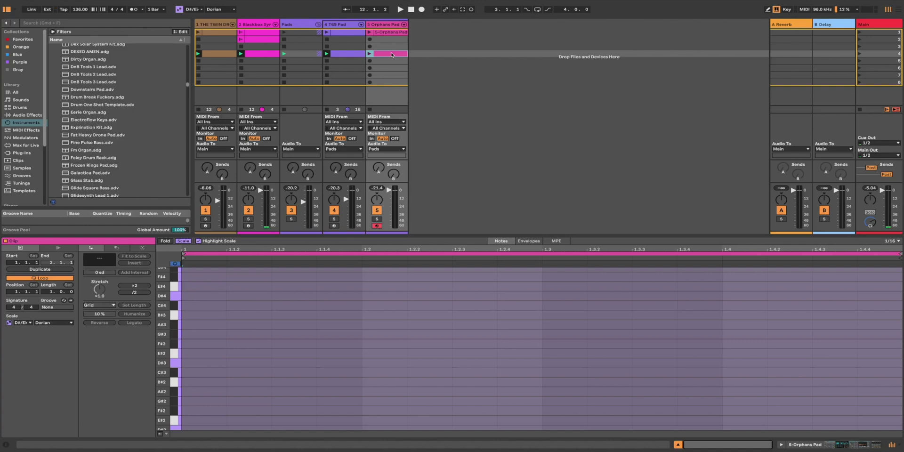
pyautogui.press('Delete')
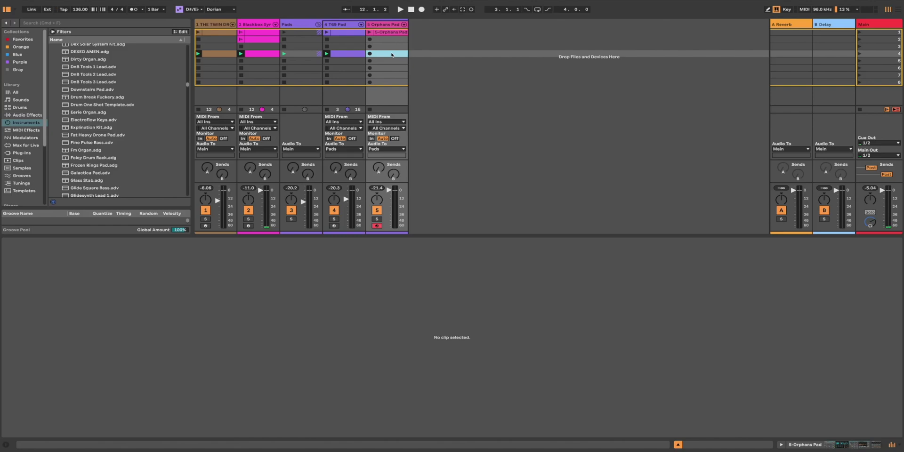
pyautogui.doubleClick(392, 54)
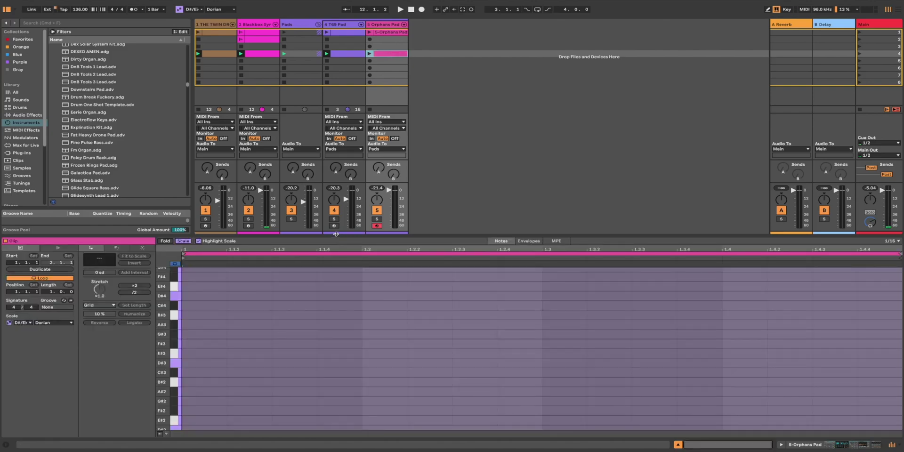
pyautogui.moveTo(336, 234); pyautogui.dragTo(336, 160)
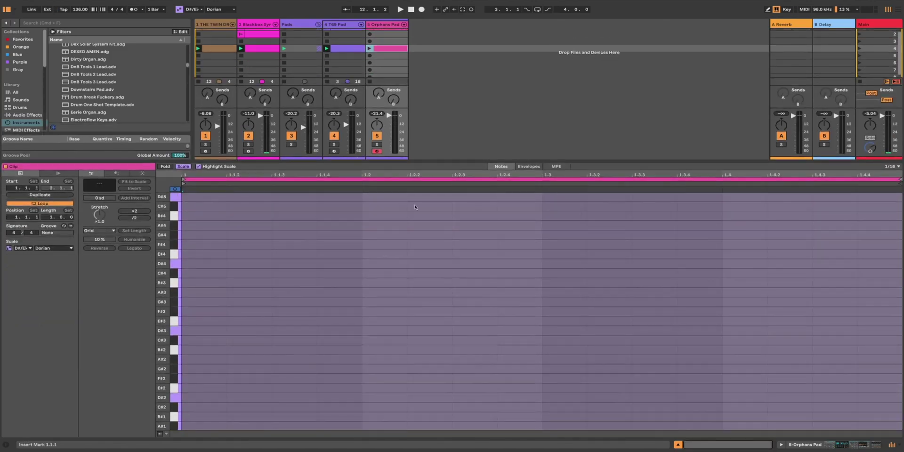
# Step: Replace the empty clip in the Orphans Pad track's fourth slot with a newly recorded melody and enlarge its note editor
pyautogui.moveTo(470, 160); pyautogui.dragTo(458, 345)
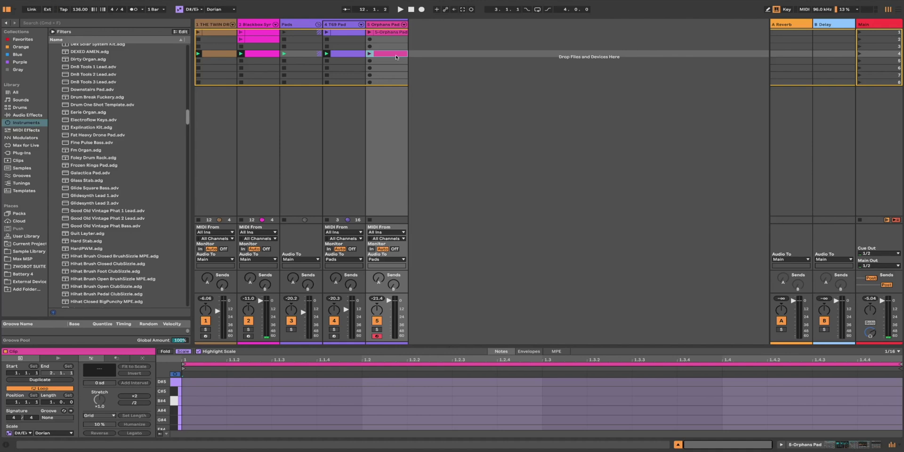
pyautogui.press('Delete')
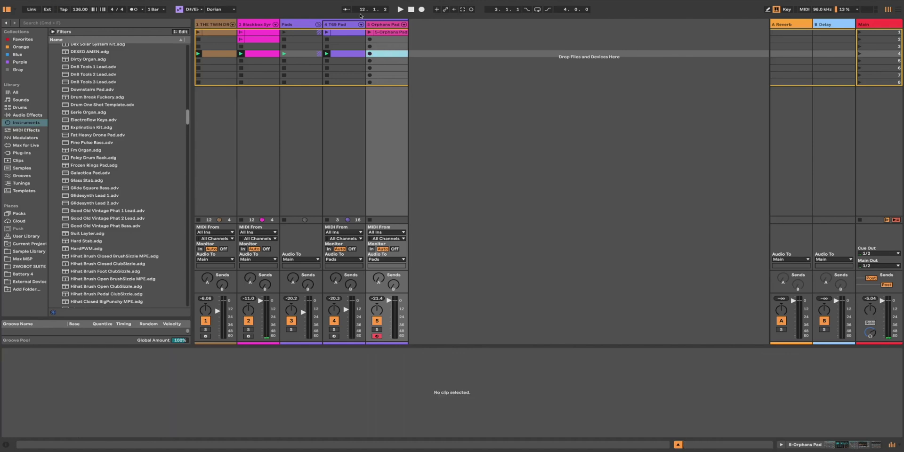
pyautogui.click(370, 54)
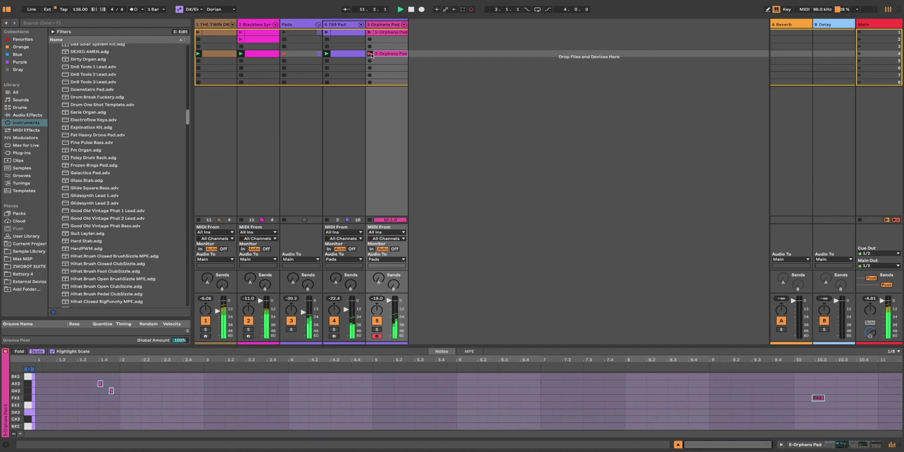
pyautogui.click(370, 53)
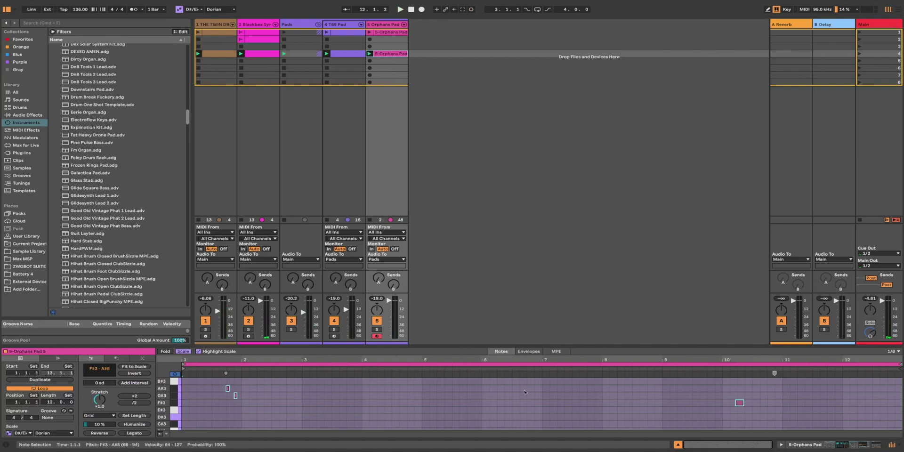
pyautogui.moveTo(539, 347); pyautogui.dragTo(539, 201)
pyautogui.scroll(10, 532, 312)
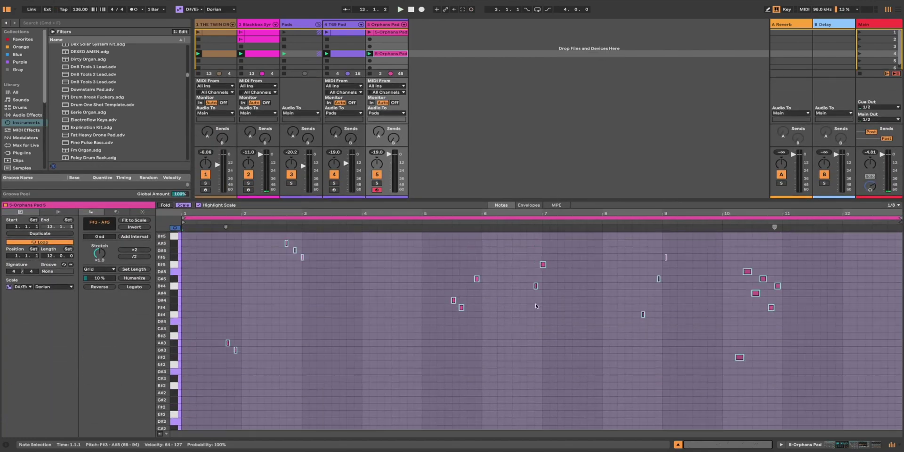
# Step: Examine the device chains of the drum, Blackbox Syro Bass, Pads group, T69 Pad and Orphans Pad tracks one after another
pyautogui.click(246, 25)
pyautogui.click(213, 25)
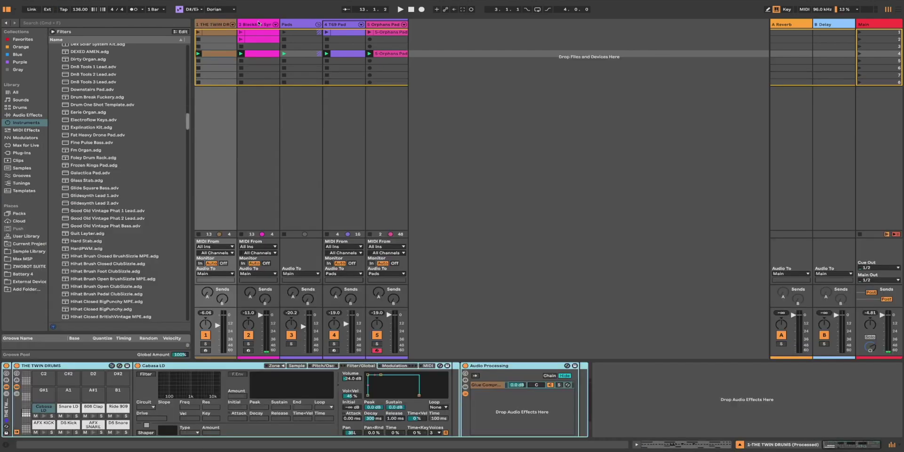
pyautogui.click(259, 25)
pyautogui.click(287, 24)
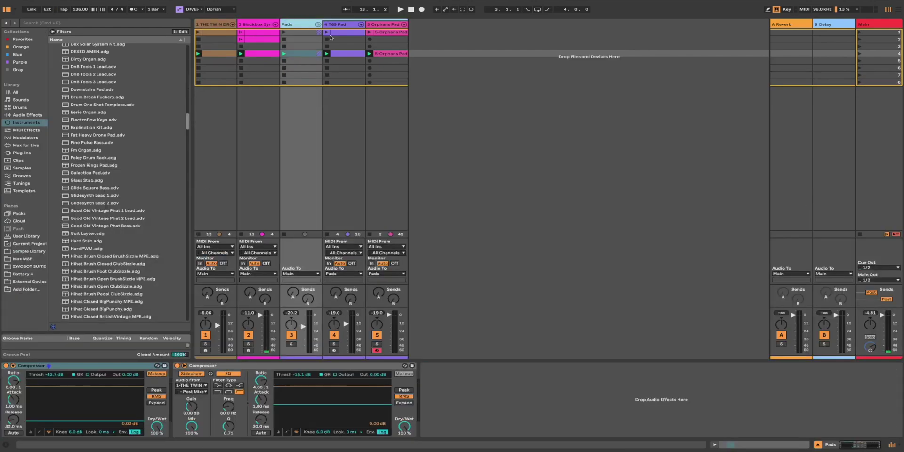
pyautogui.click(336, 24)
pyautogui.click(387, 24)
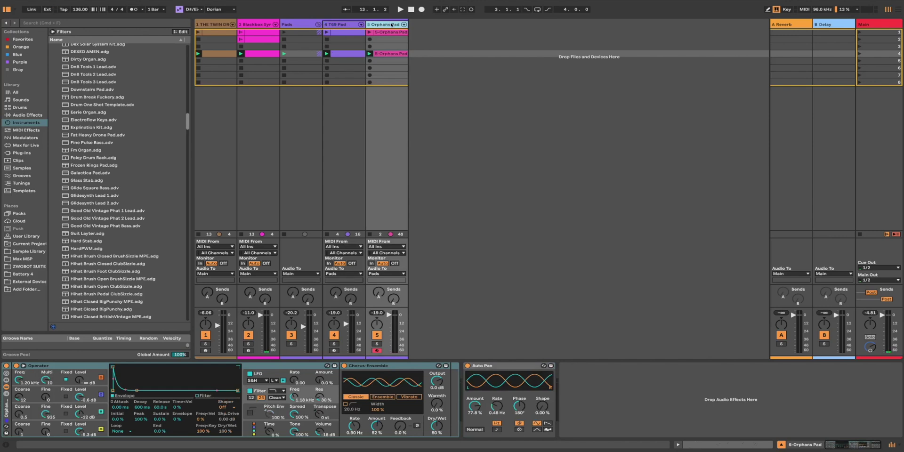
# Step: Play the session clips, stop the pads and the drums during playback, and select the Blackbox Syro Bass track's third slot
pyautogui.press('space')
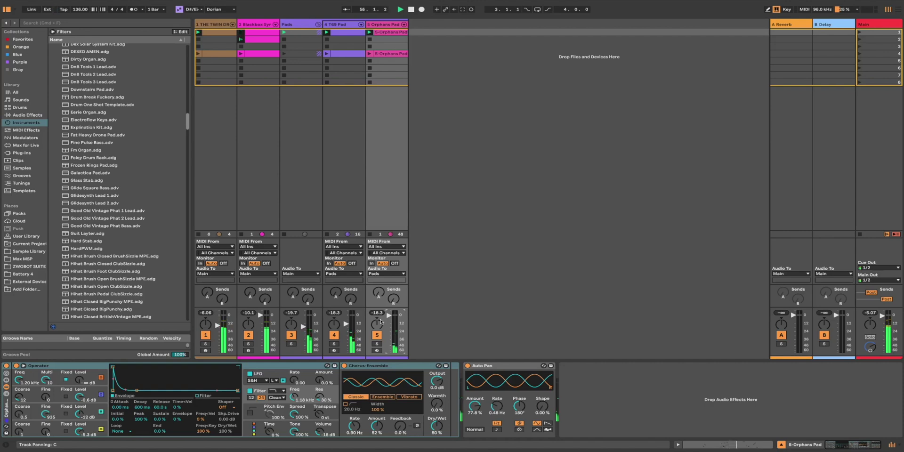
pyautogui.press('Left')
pyautogui.press('Left')
pyautogui.press('Down')
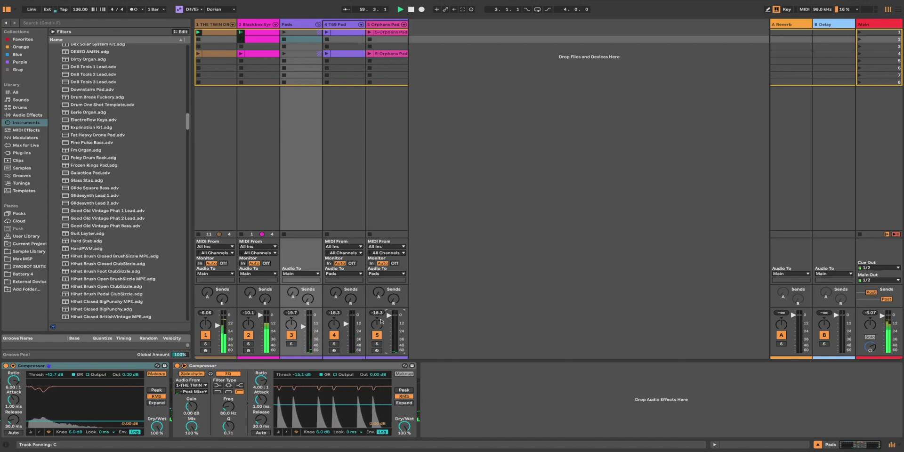
pyautogui.press('Left')
pyautogui.press('Left')
pyautogui.press('Down')
pyautogui.press('Right')
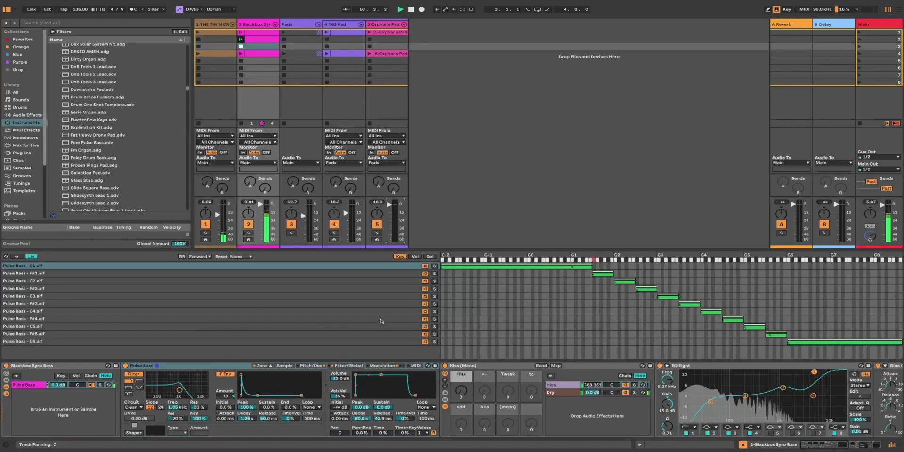